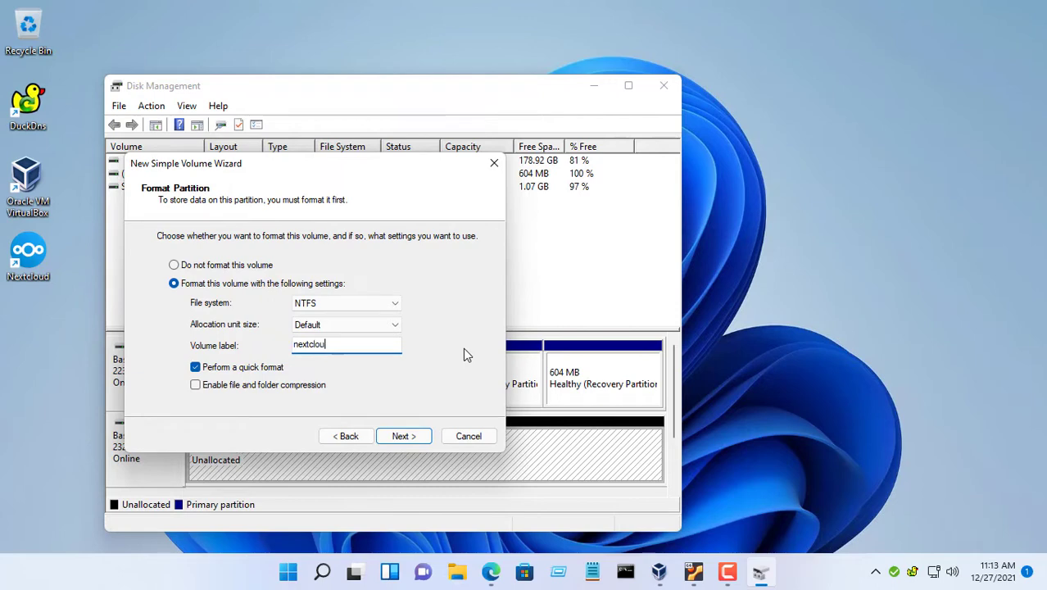
- Complete the wizard to create the NTFS volume 'nextcloud' (D:) on Disk 1, then close Disk Management
left_click(413, 436)
left_click(412, 436)
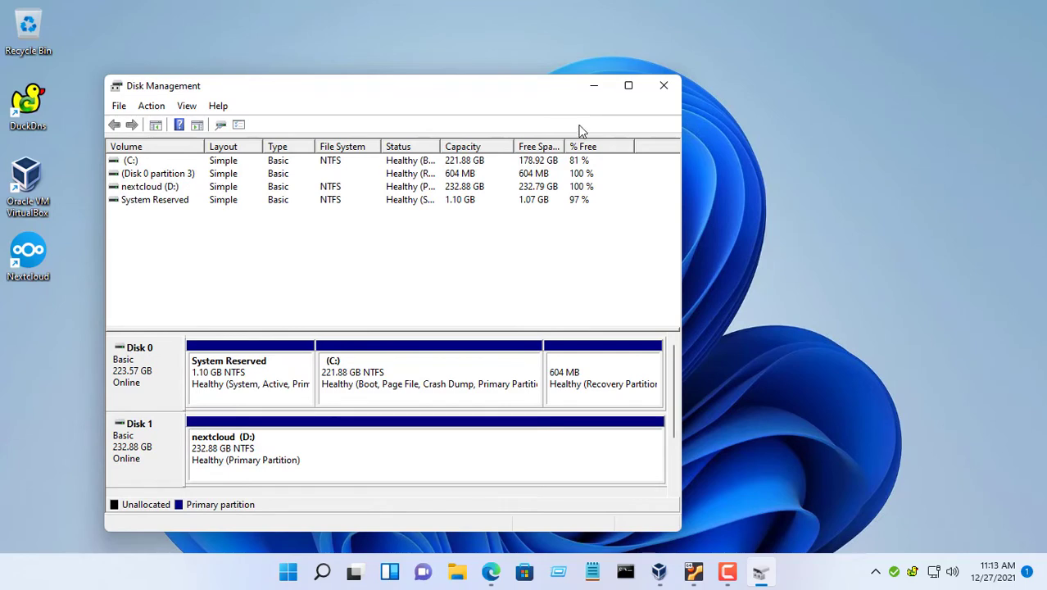
left_click(662, 86)
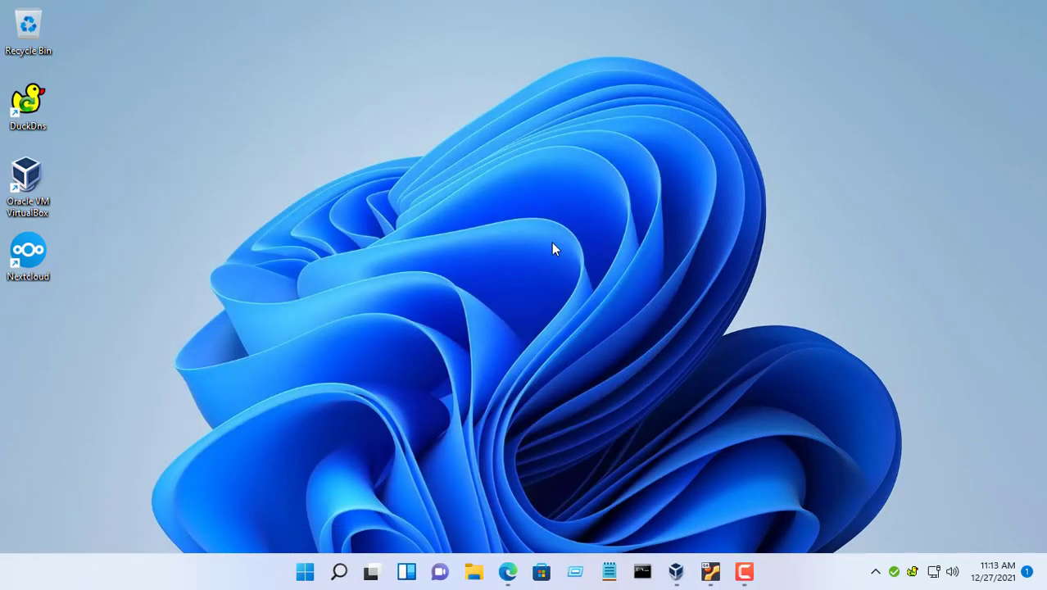
- Launch the Windows Features dialog with the optionalfeatures command
left_click(576, 573)
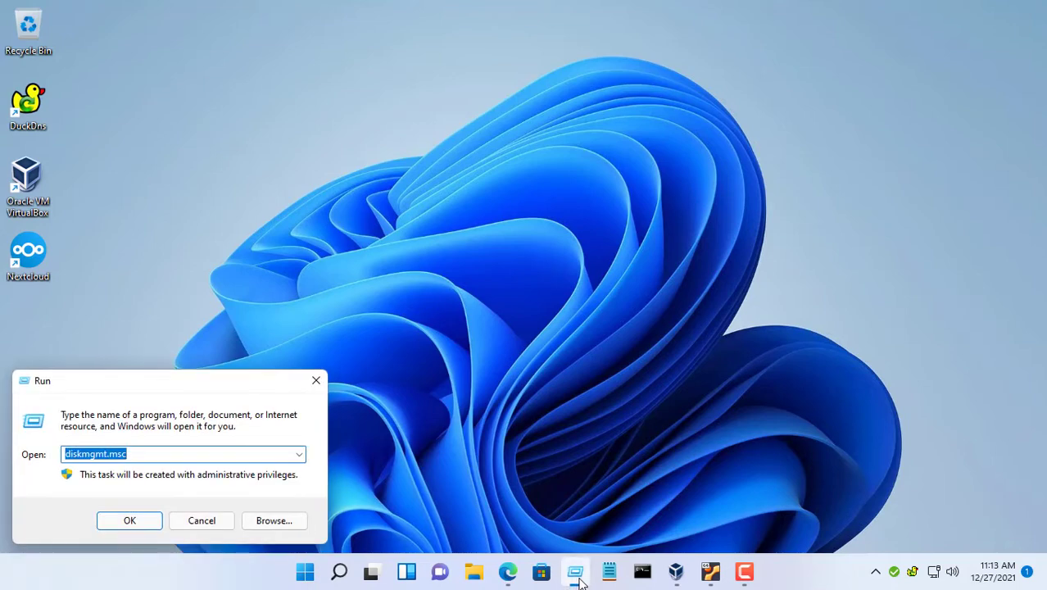
left_click(299, 455)
left_click(279, 481)
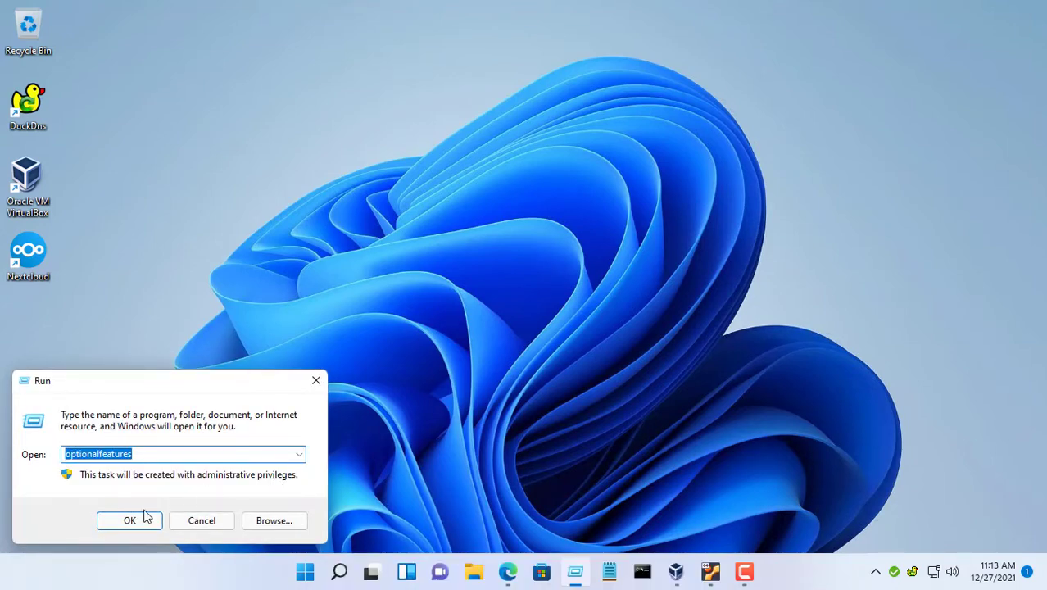
left_click(131, 521)
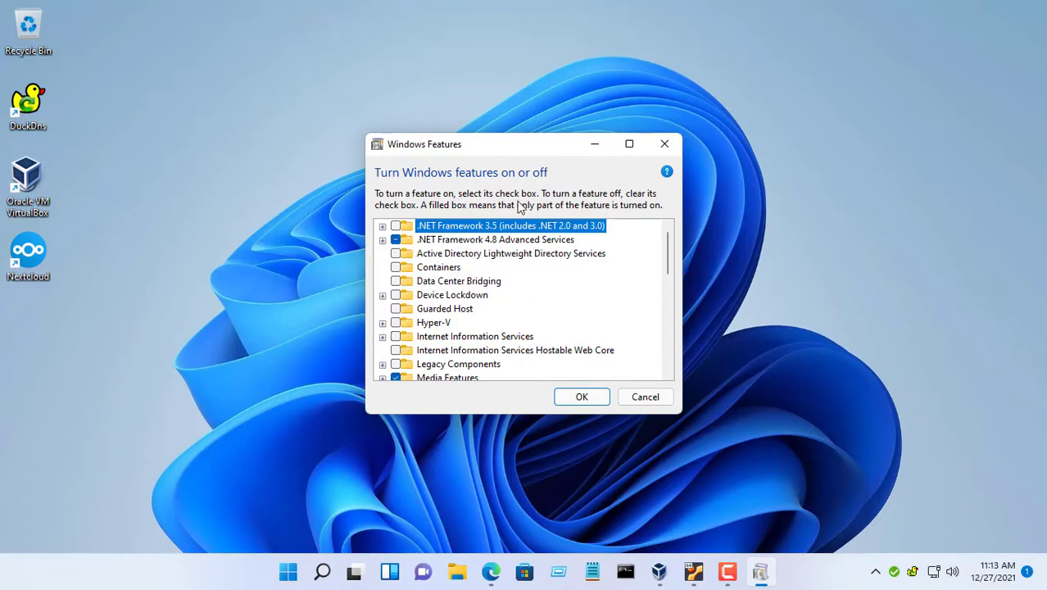
- Tick Internet Information Services and its FTP Server component, then apply the changes
left_click(629, 144)
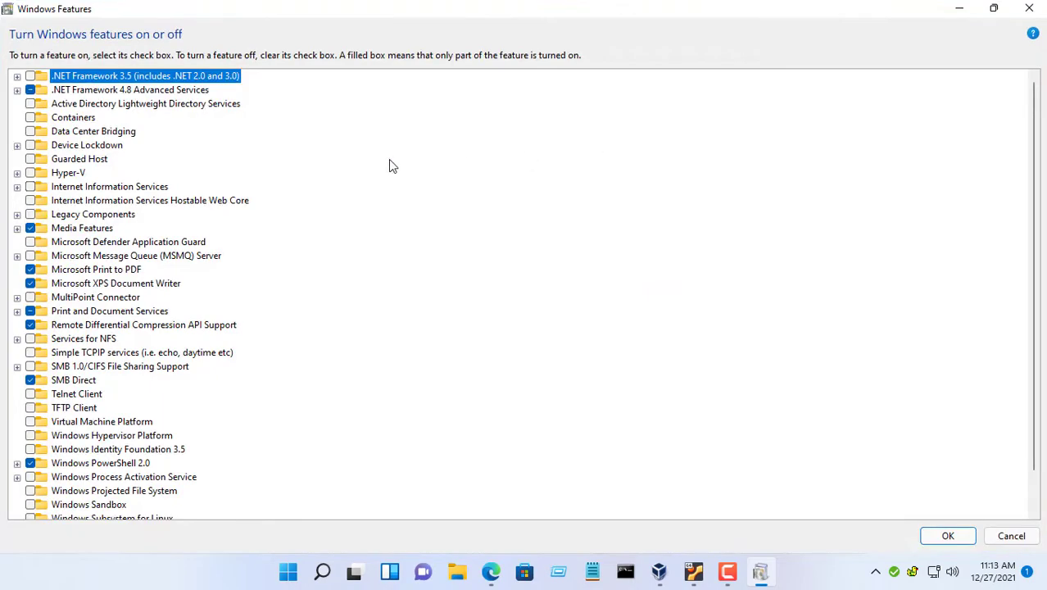
left_click(17, 187)
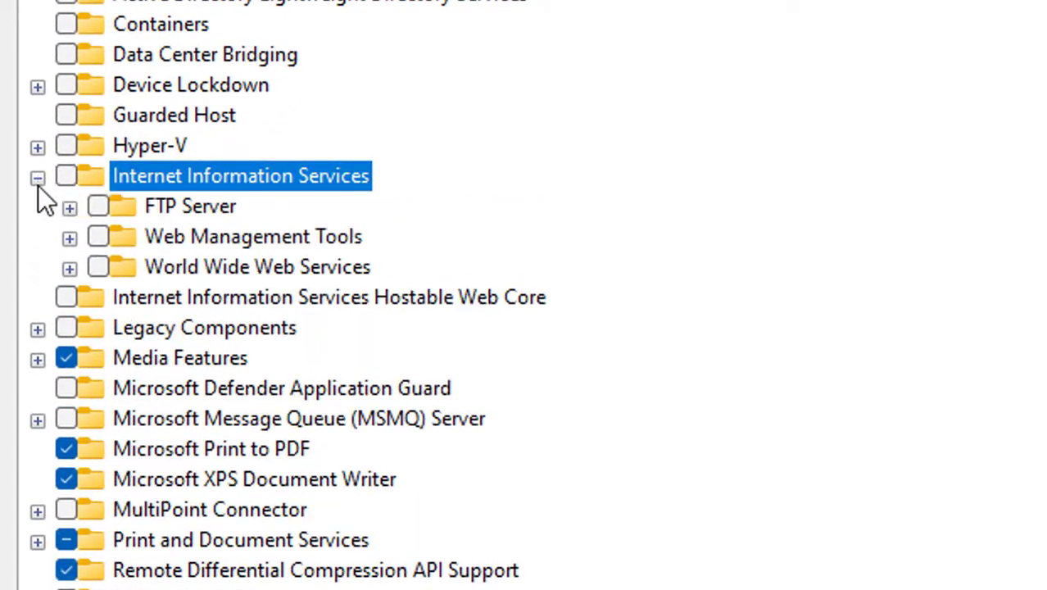
left_click(69, 175)
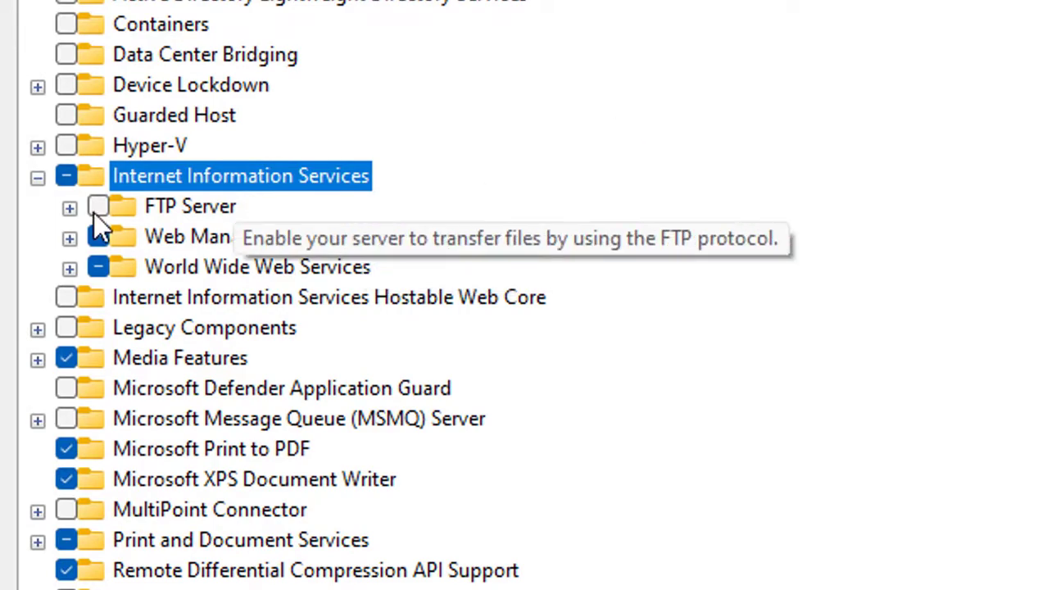
left_click(95, 208)
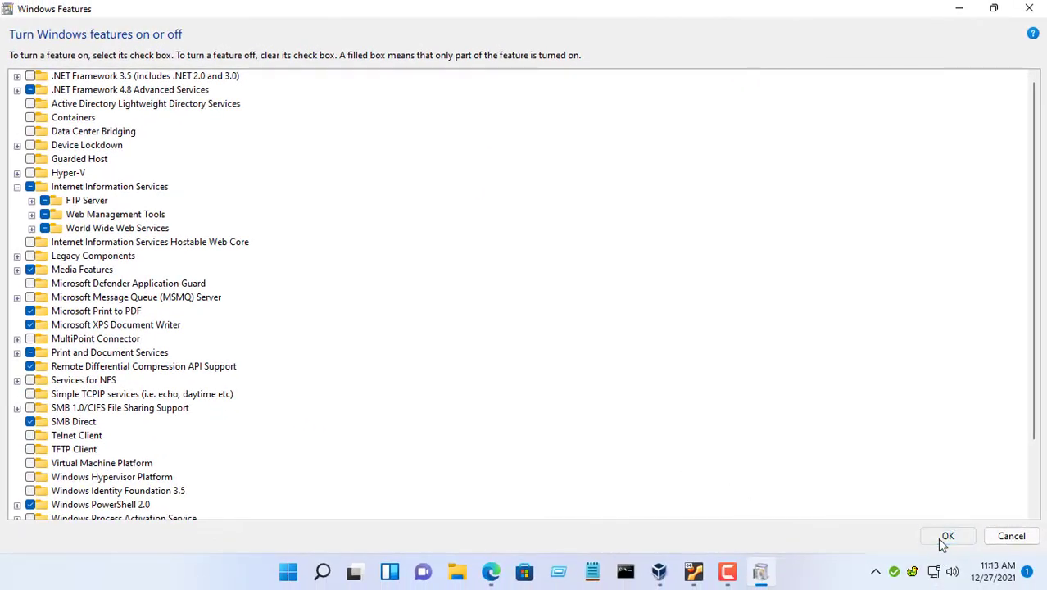
left_click(946, 537)
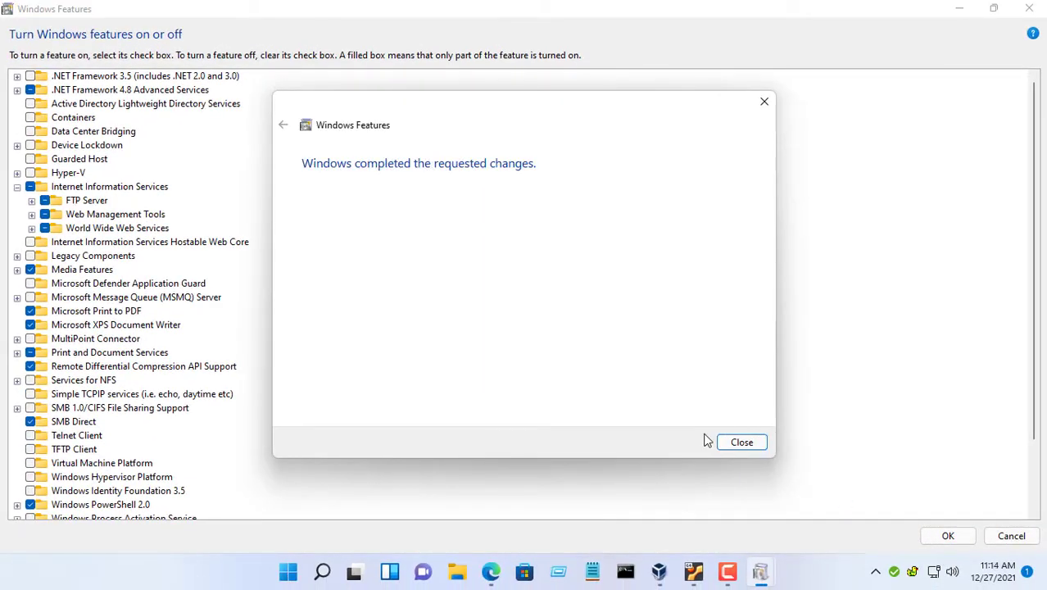
left_click(728, 444)
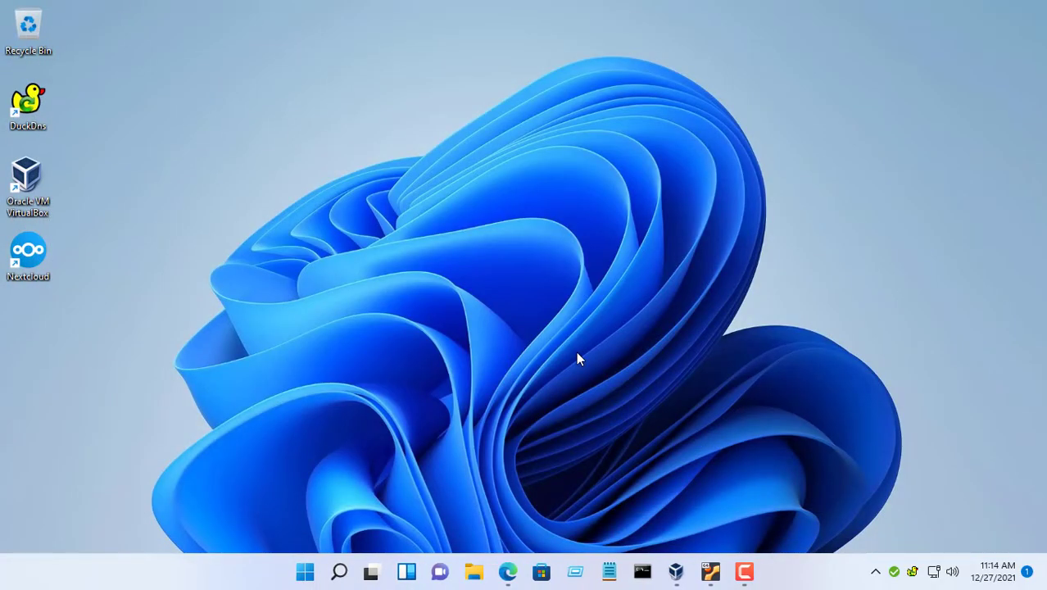
- Open the Ethernet adapter's IPv4 properties from Network Connections (ncpa.cpl)
left_click(576, 572)
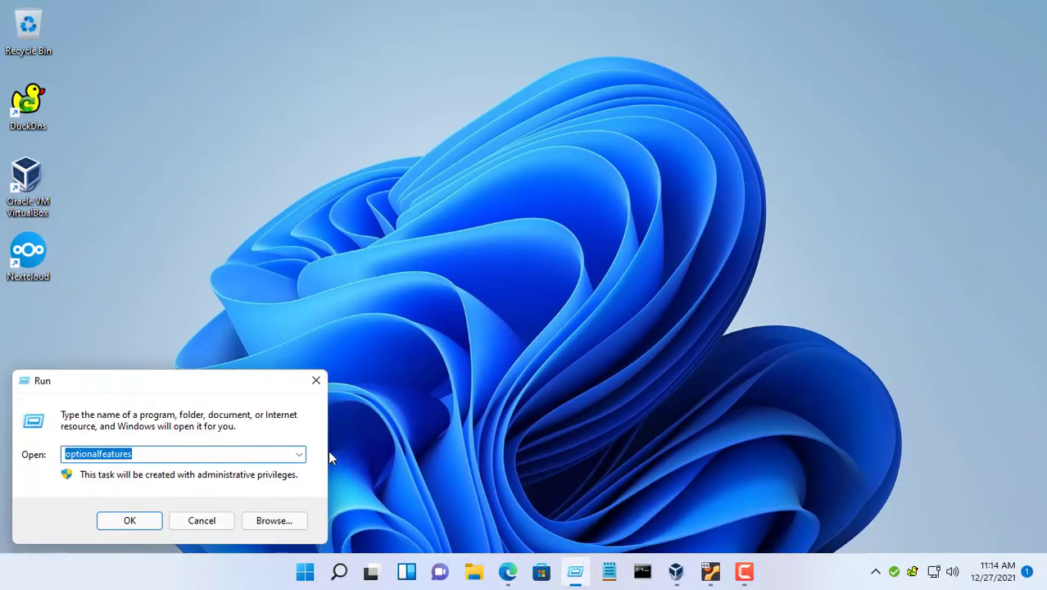
left_click(299, 454)
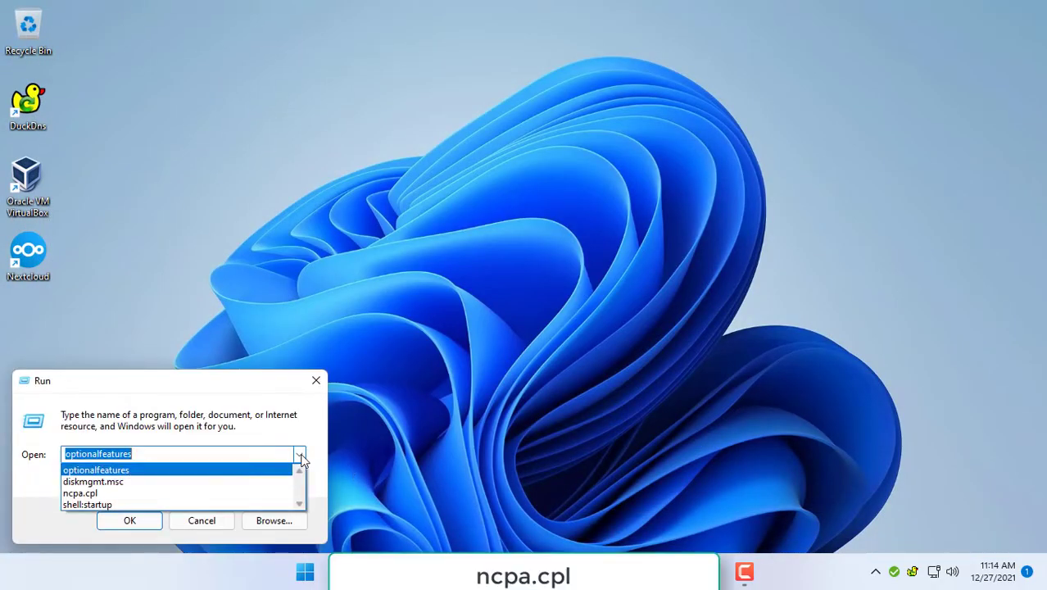
left_click(243, 493)
left_click(130, 521)
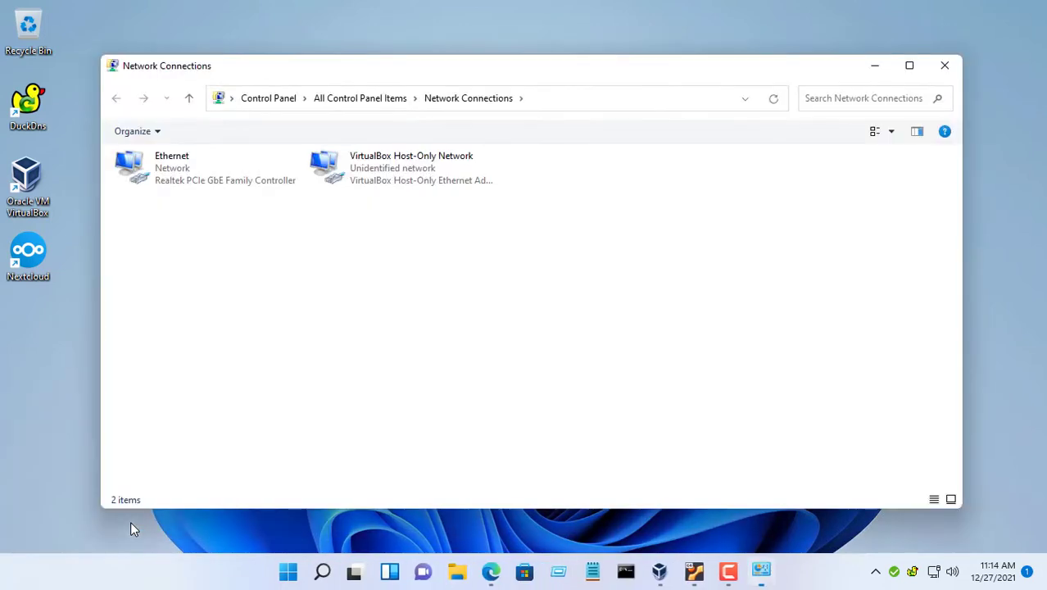
right_click(194, 173)
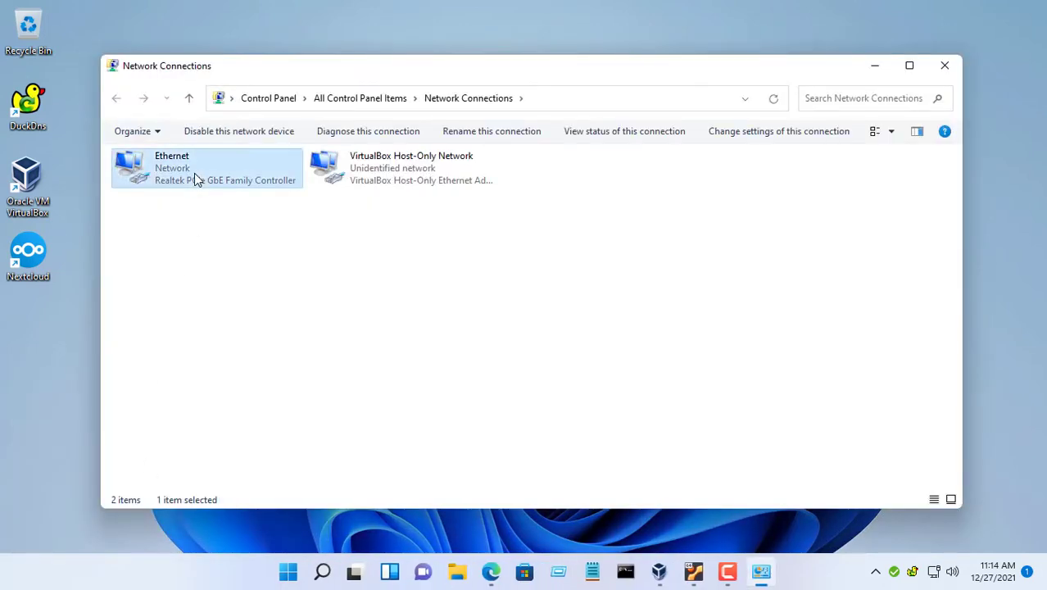
left_click(246, 319)
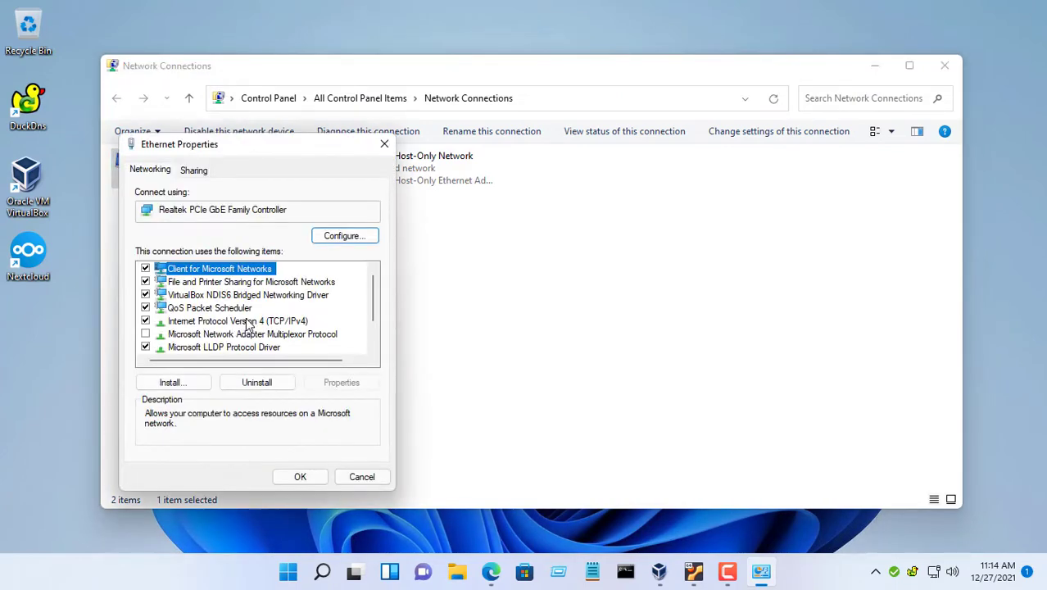
left_click(265, 325)
left_click(341, 382)
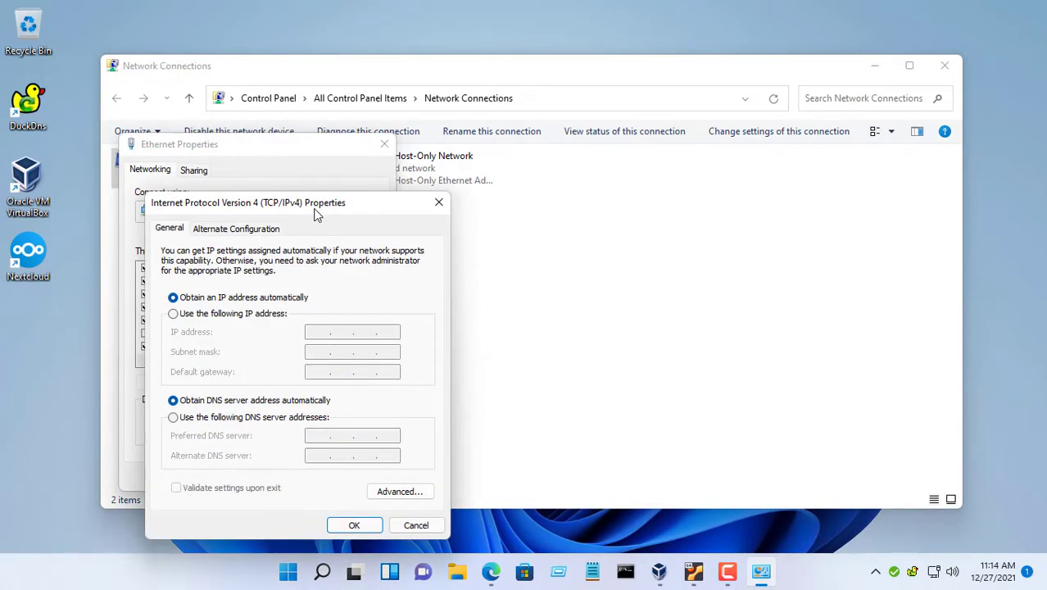
- Set static IP 10.11.32.135, mask 255.255.255.0, gateway 10.11.32.140, DNS 8.8.8.8, and save
left_click_drag(318, 212, 573, 147)
left_click(529, 253)
left_click(571, 270)
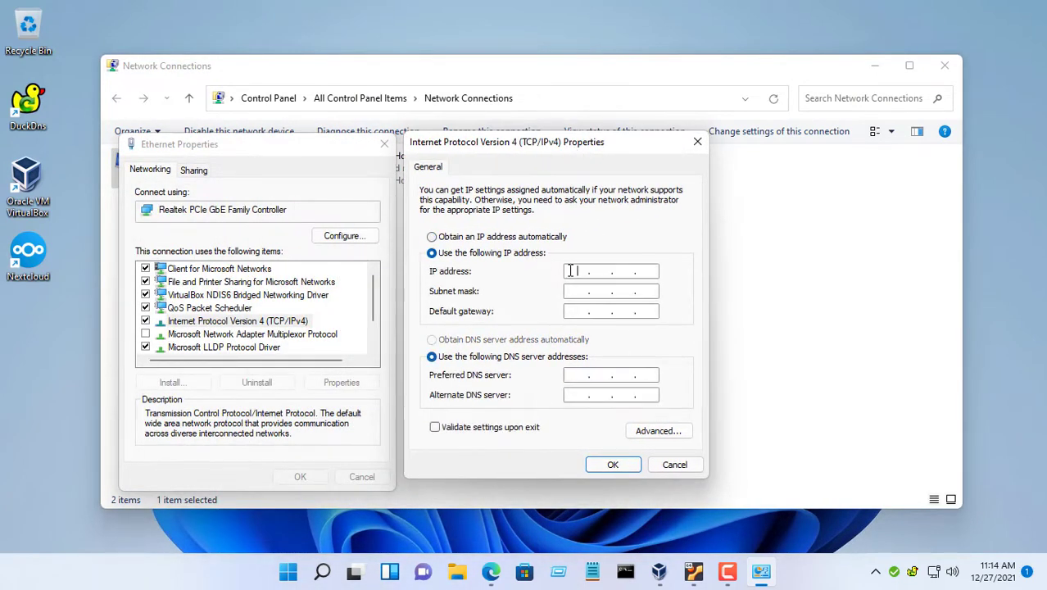
type("10 . 11 . 32 . 135")
key("Tab")
type("255.255.255")
key("Tab")
type("10.11.32.140")
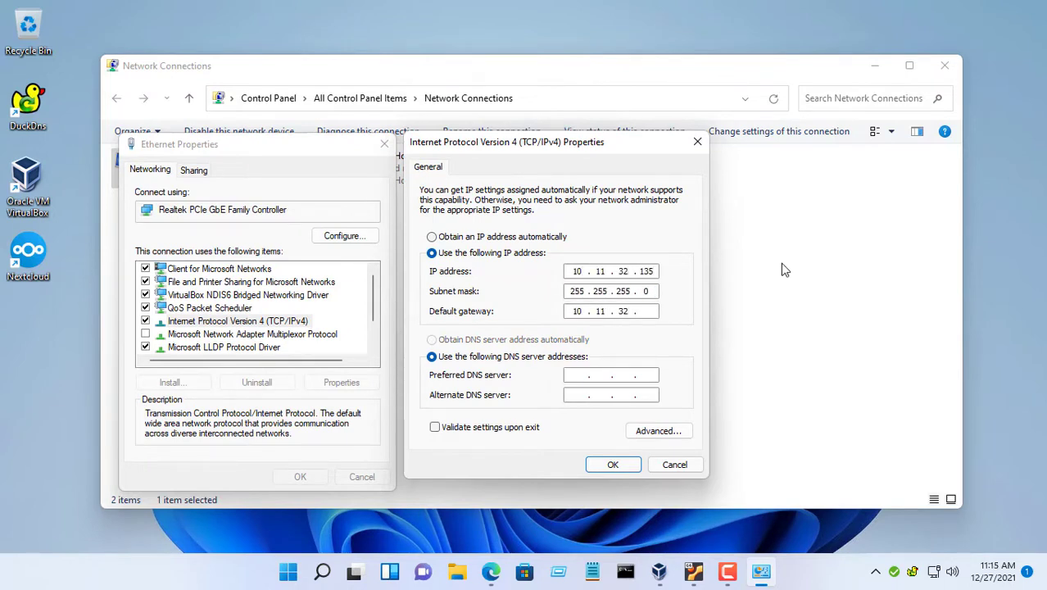
key("Tab")
type("8.8.8.8")
left_click(613, 464)
left_click(313, 479)
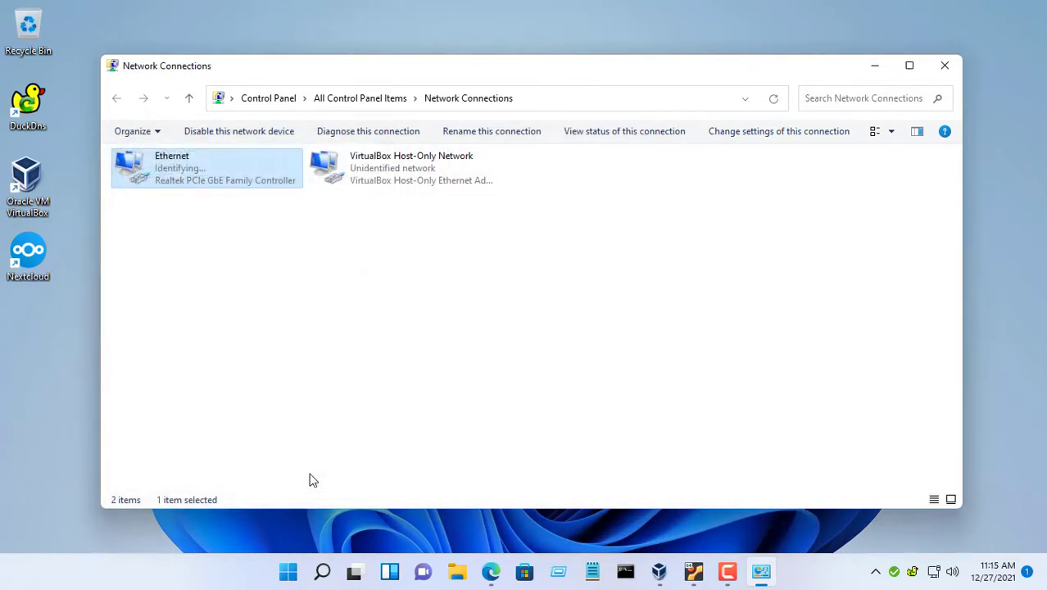
- Close Network Connections and launch IIS Manager maximized
left_click(951, 71)
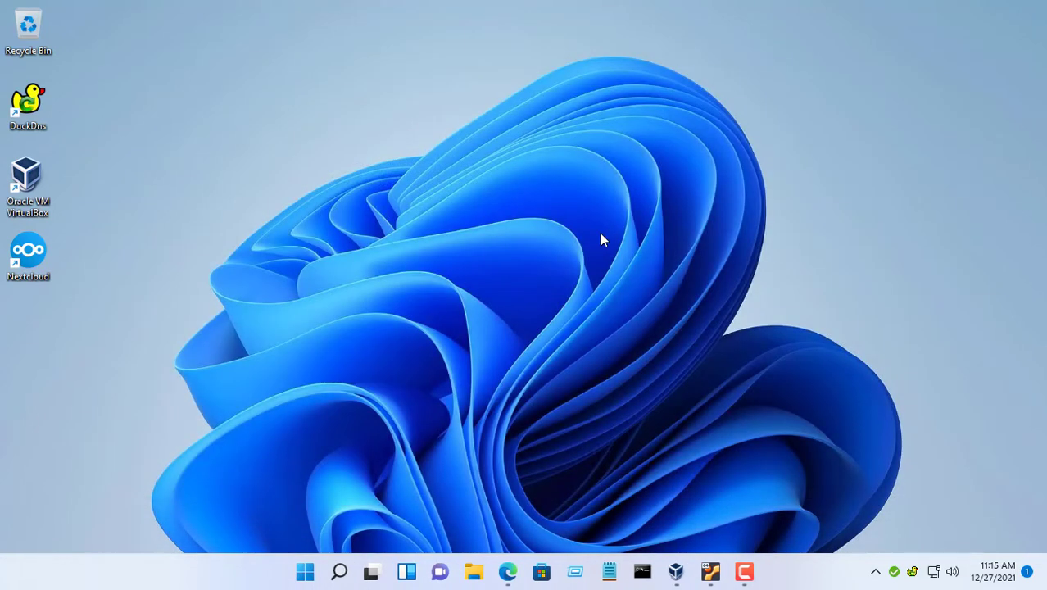
left_click(339, 571)
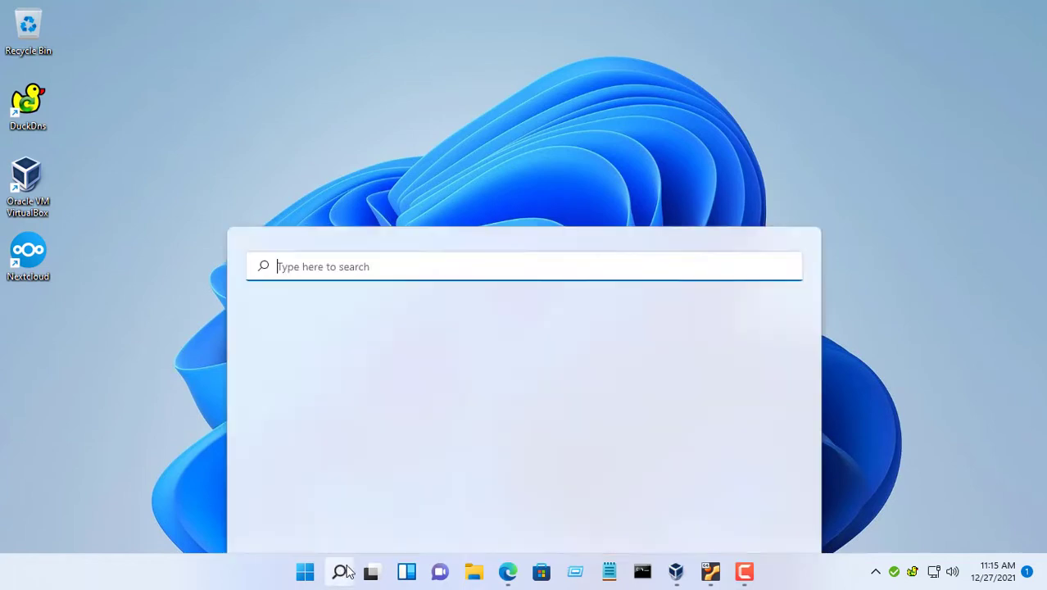
type("ii")
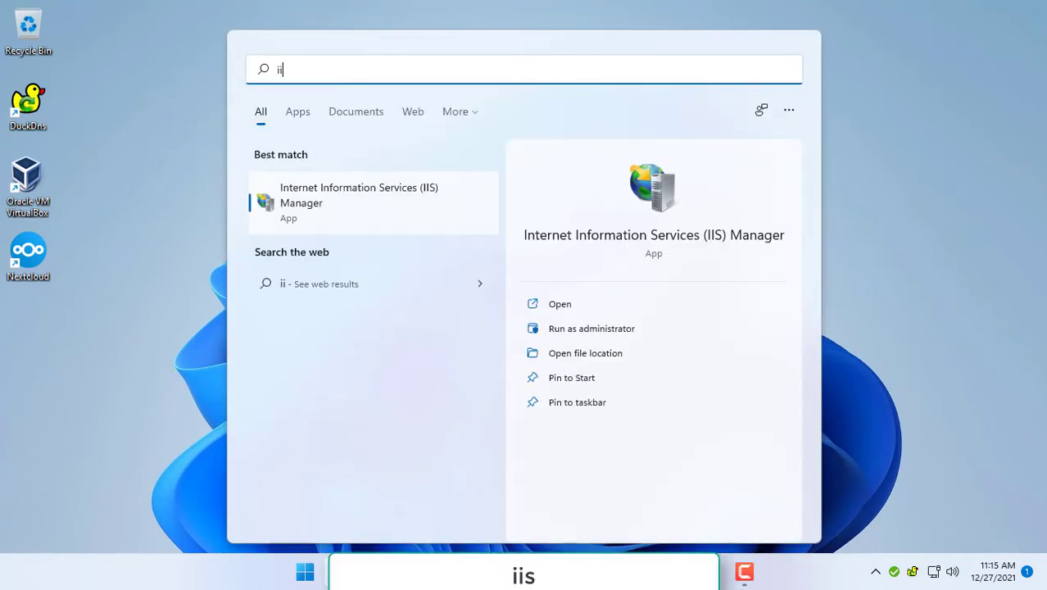
left_click(673, 212)
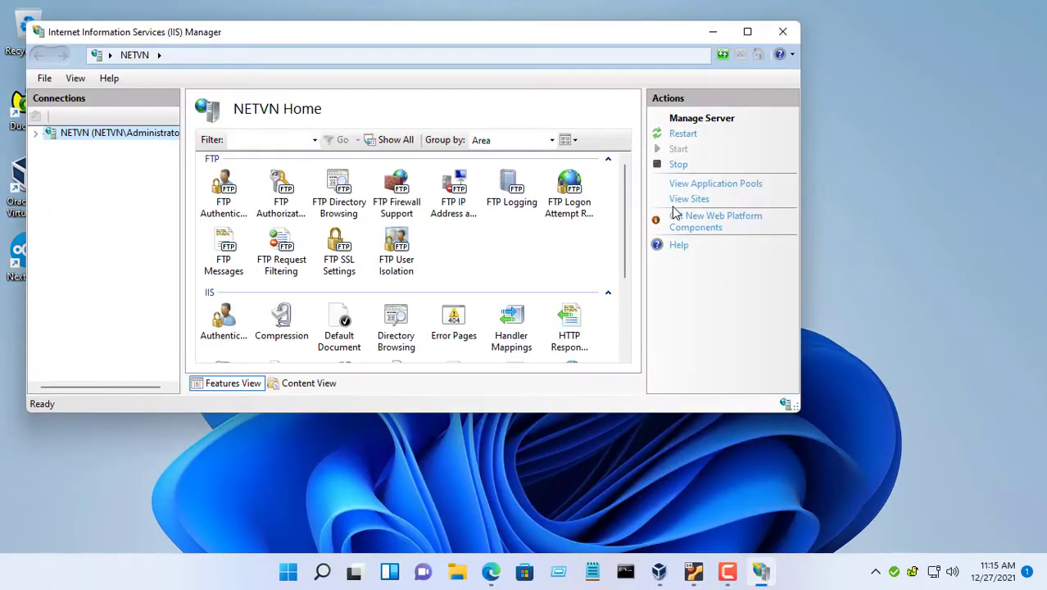
left_click(752, 35)
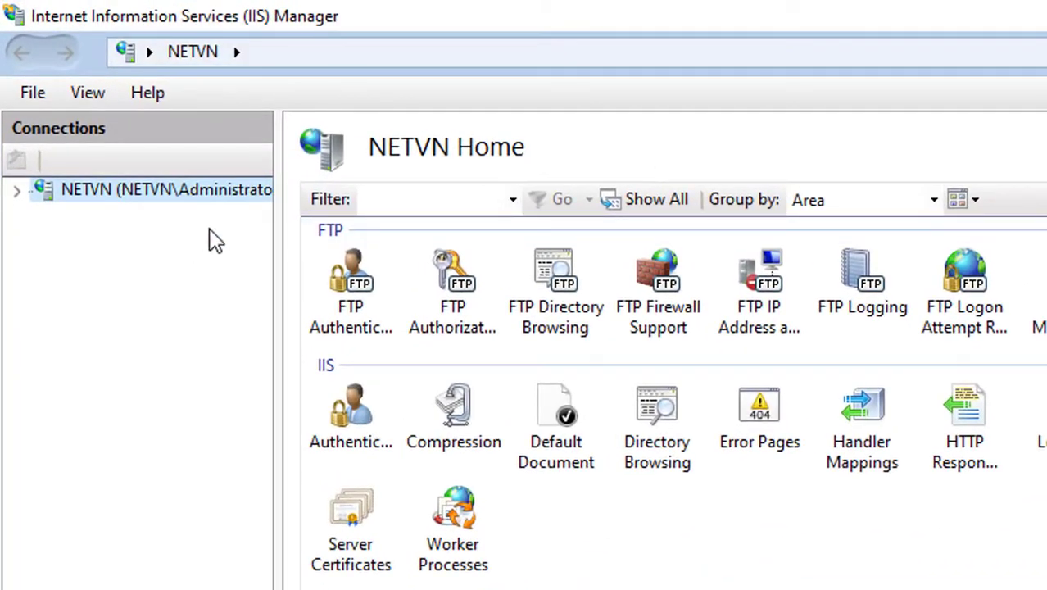
- Expand the NETVN server, select Sites and start the Add FTP Site wizard
left_click(12, 142)
left_click(42, 238)
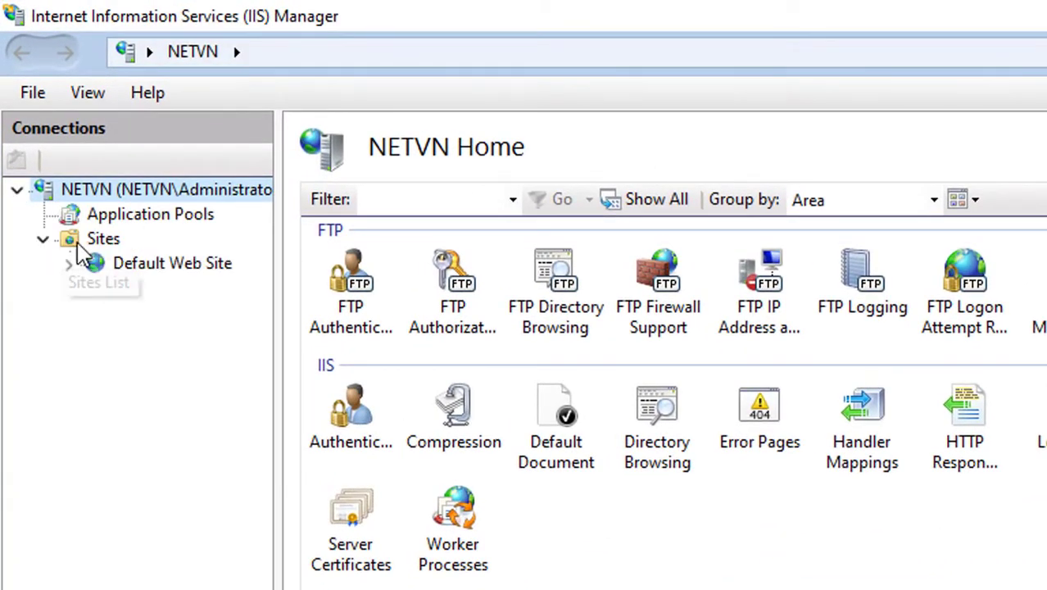
left_click(98, 240)
right_click(102, 242)
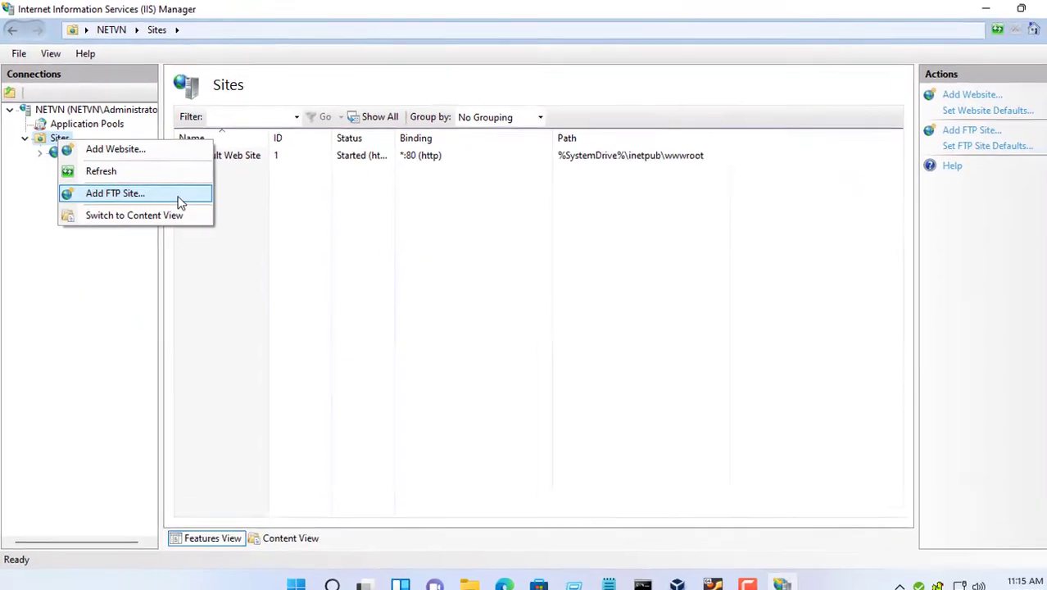
left_click(199, 334)
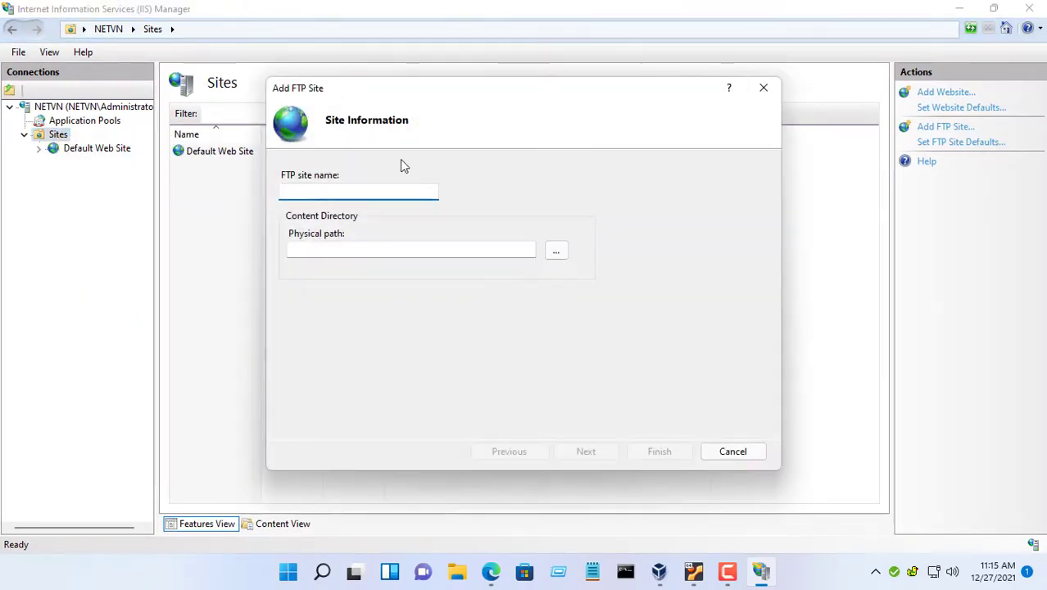
- Name the FTP site 'nextcloud' with physical path D:\
type("nextcloud")
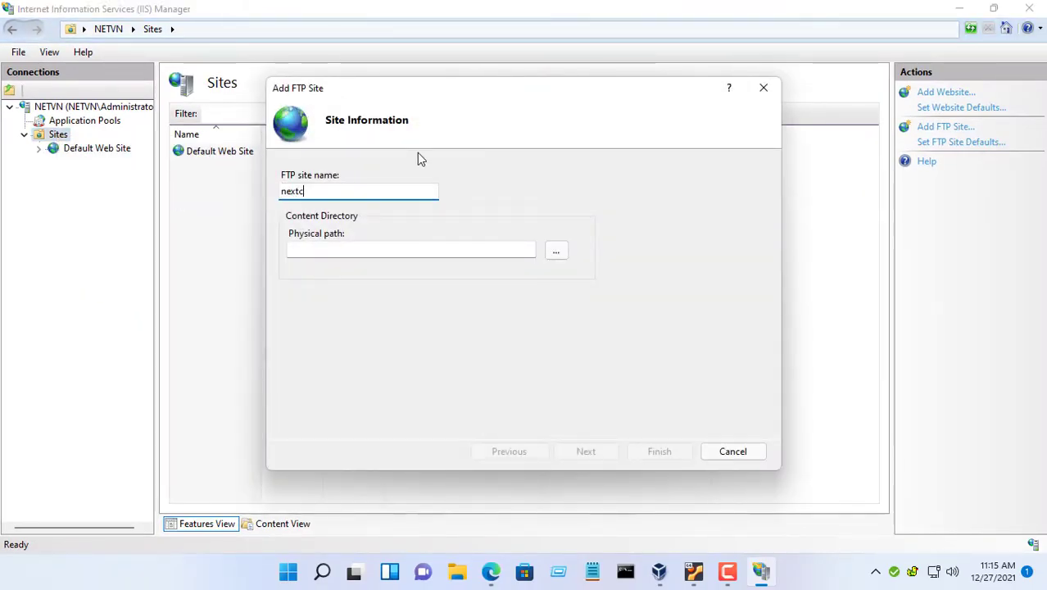
left_click(555, 255)
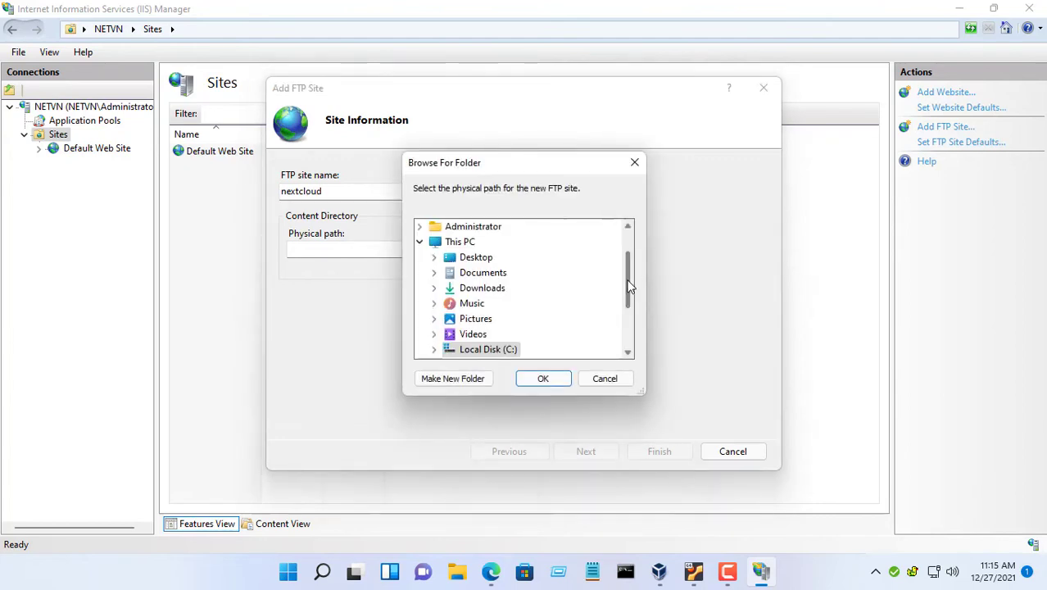
scroll(621, 328, "down", 3)
left_click(482, 277)
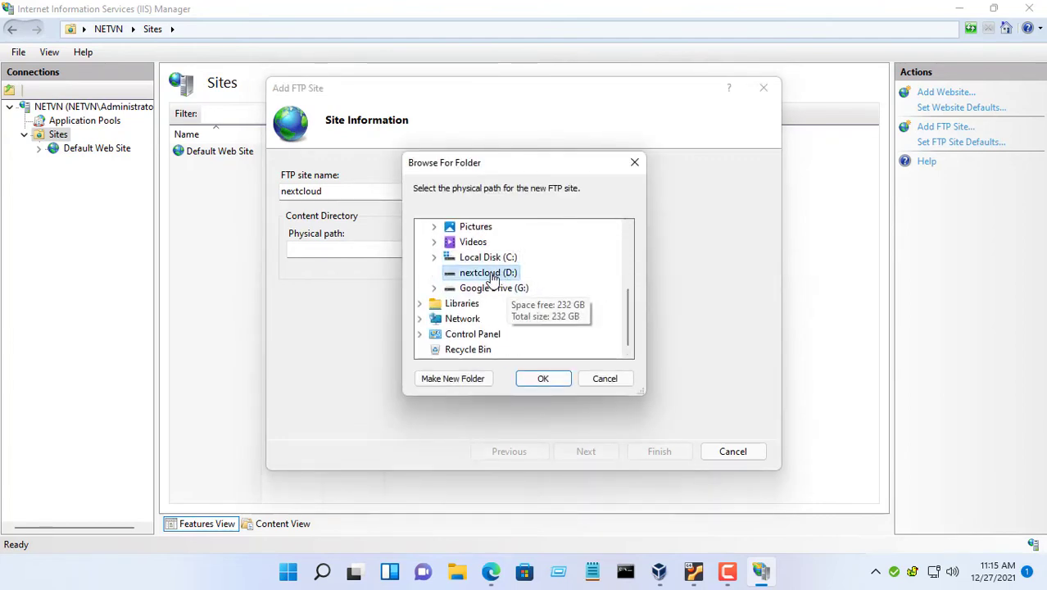
left_click(545, 378)
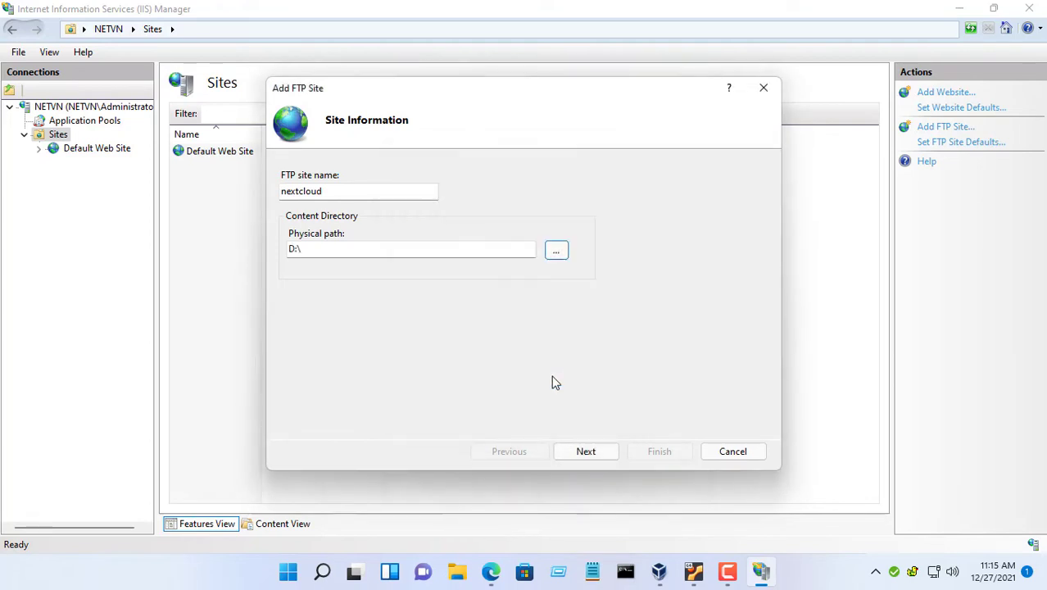
left_click(586, 451)
- Bind the site to 10.11.32.135 with No SSL
left_click(476, 210)
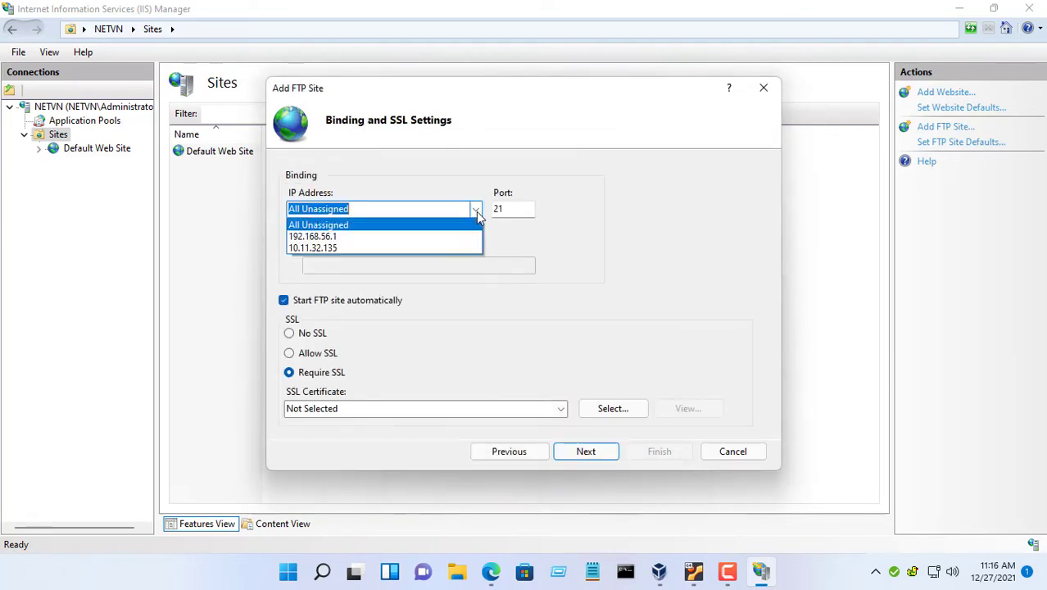
left_click(453, 248)
left_click(313, 334)
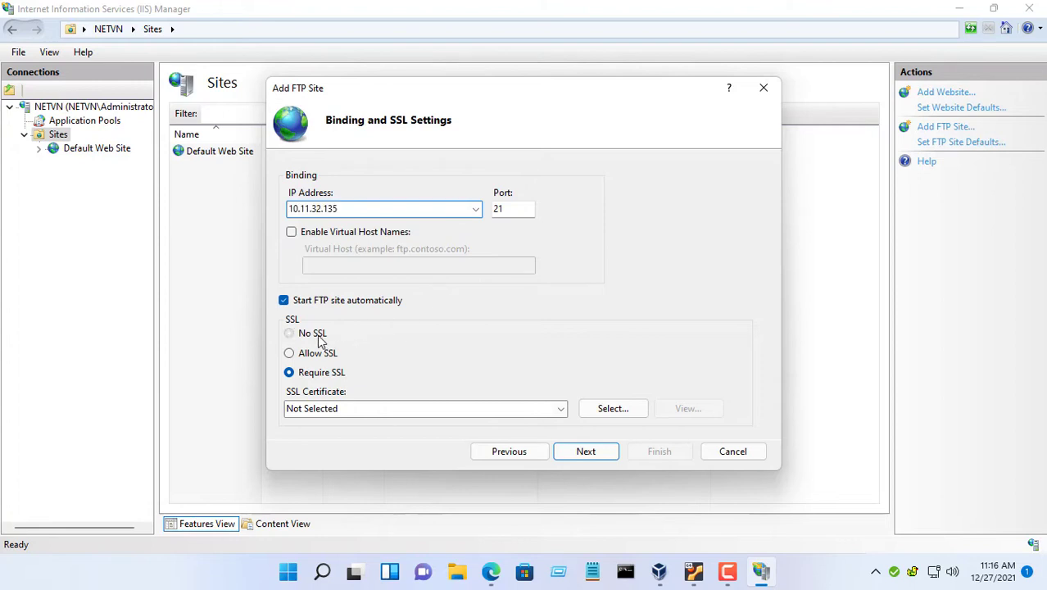
left_click(581, 452)
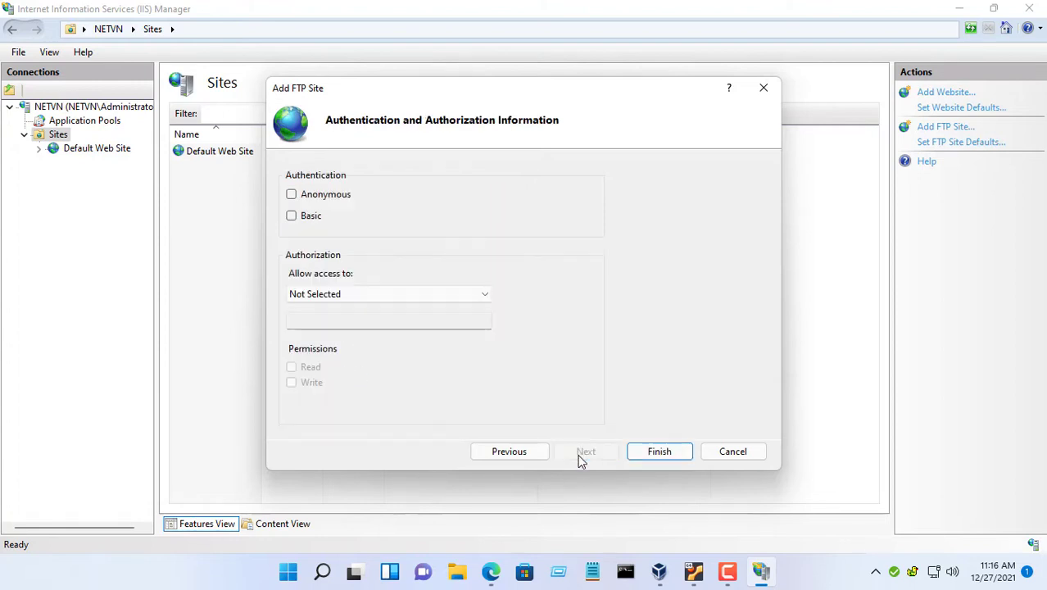
- Grant All users Read and Write access, finish the site, and close IIS Manager
left_click(354, 297)
left_click(355, 320)
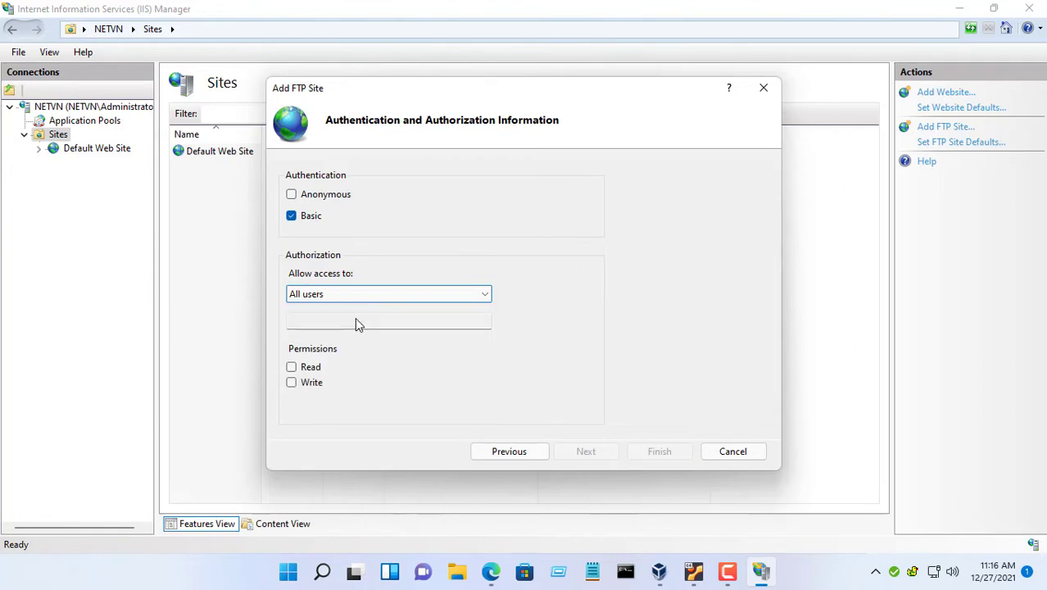
left_click(291, 367)
left_click(291, 382)
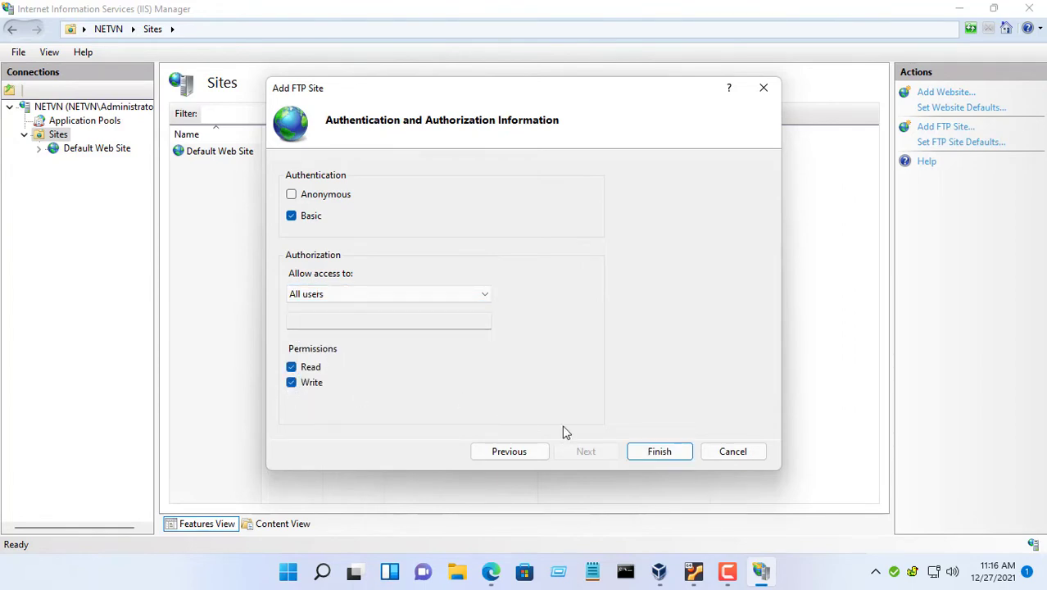
left_click(654, 457)
left_click(220, 169)
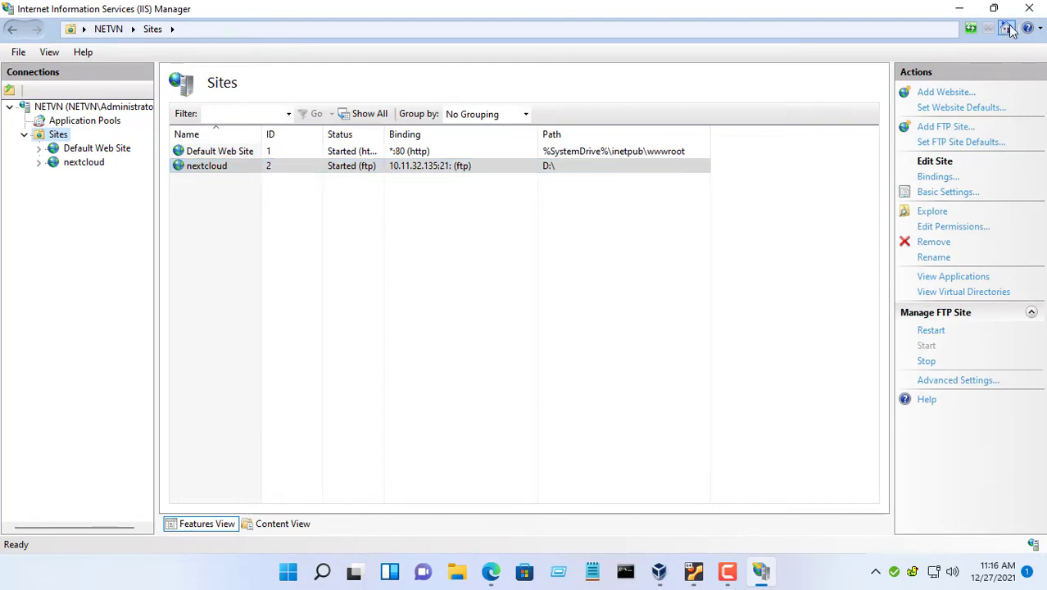
left_click(1029, 8)
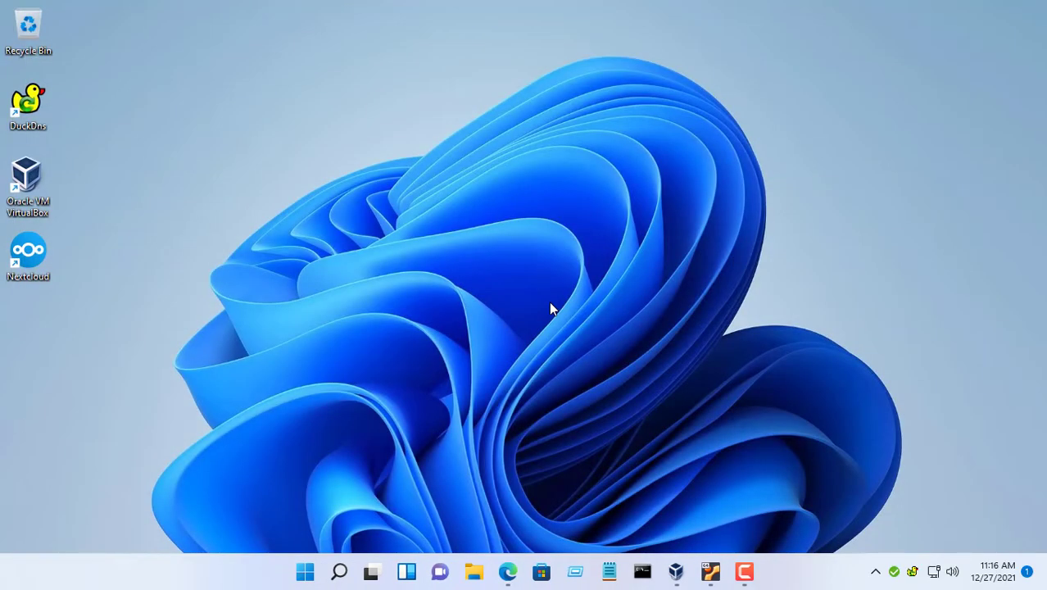
- In the firewall's Allowed apps list, allow FTP Server on Private and Public networks and save
left_click(339, 572)
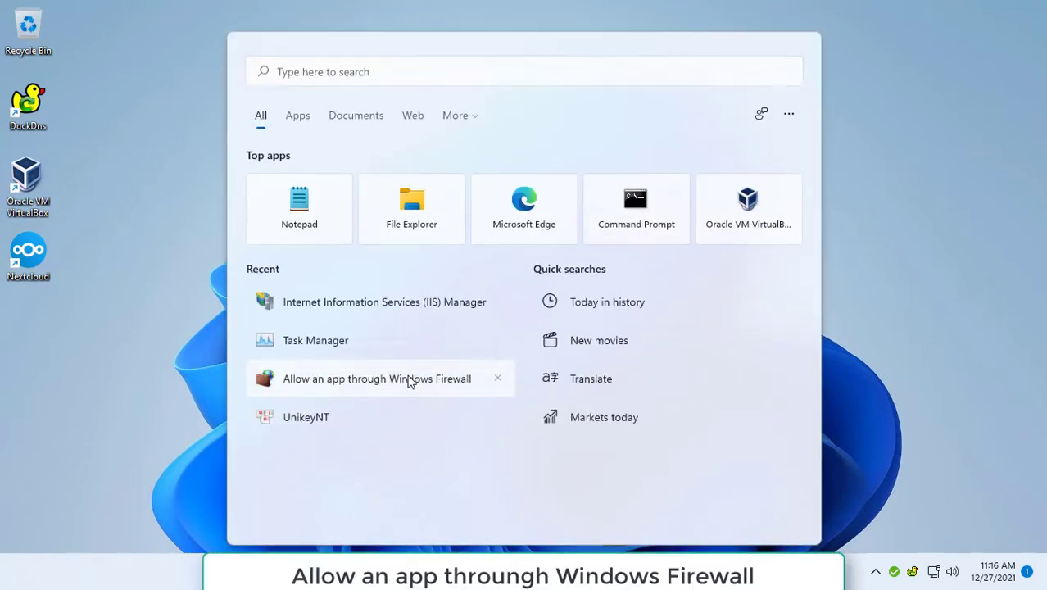
left_click(409, 376)
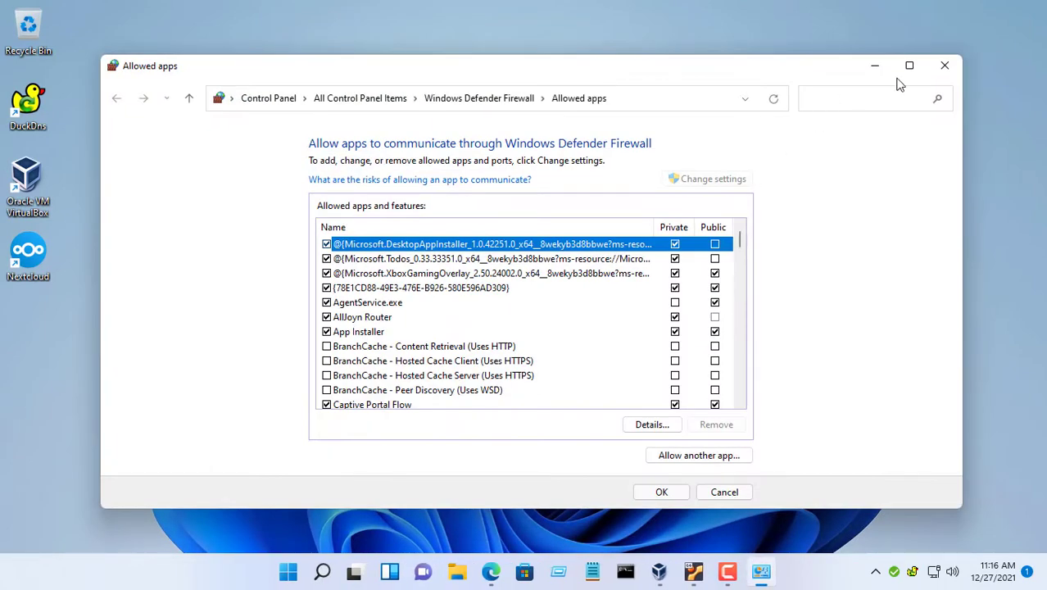
left_click(909, 66)
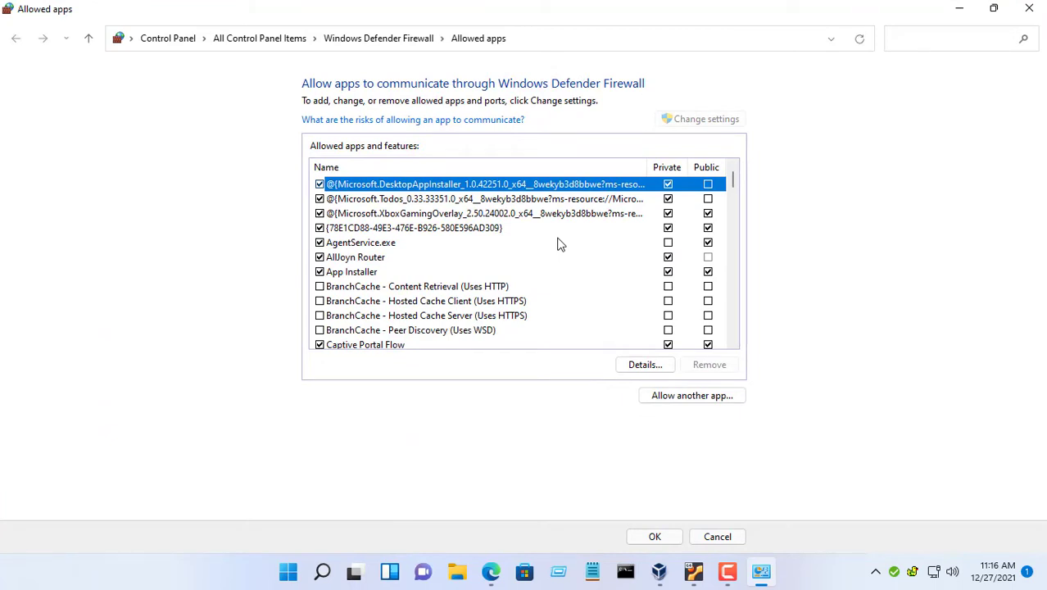
key("f")
left_click(370, 233)
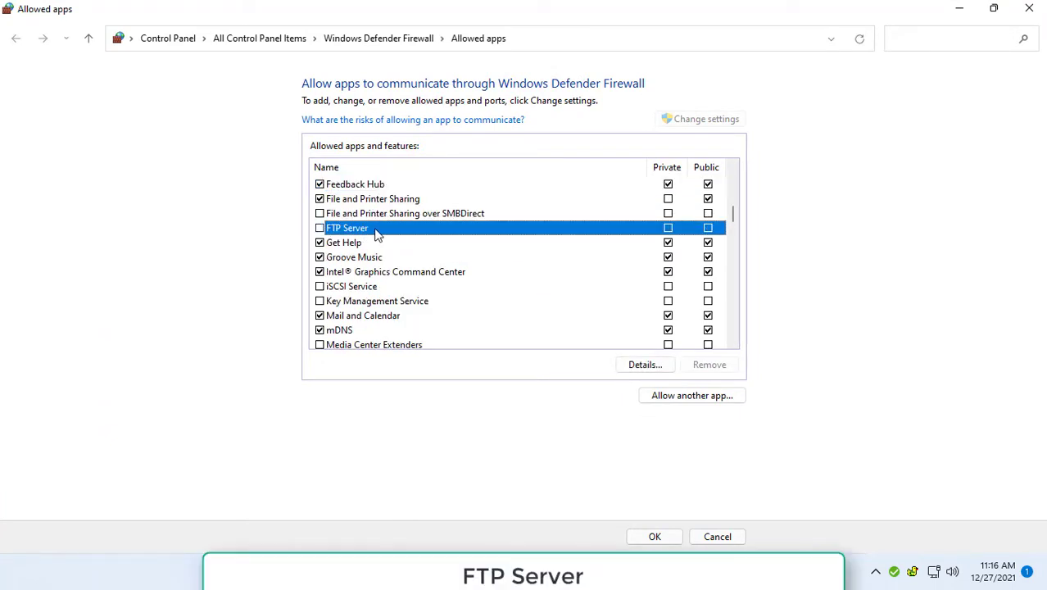
left_click(655, 537)
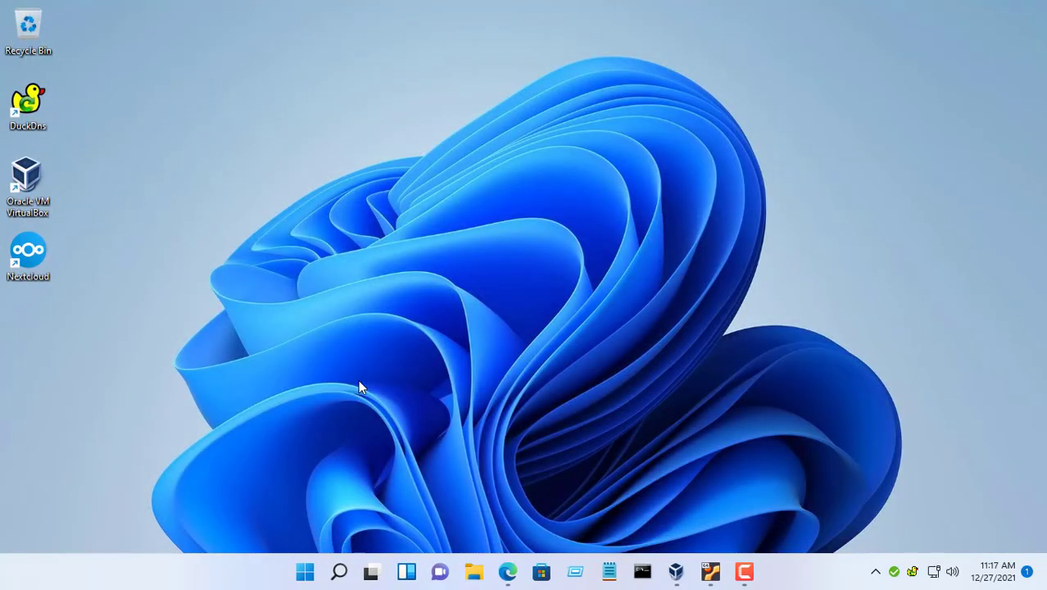
- Open Computer Management from This PC's context menu in File Explorer
left_click(474, 572)
left_click(835, 33)
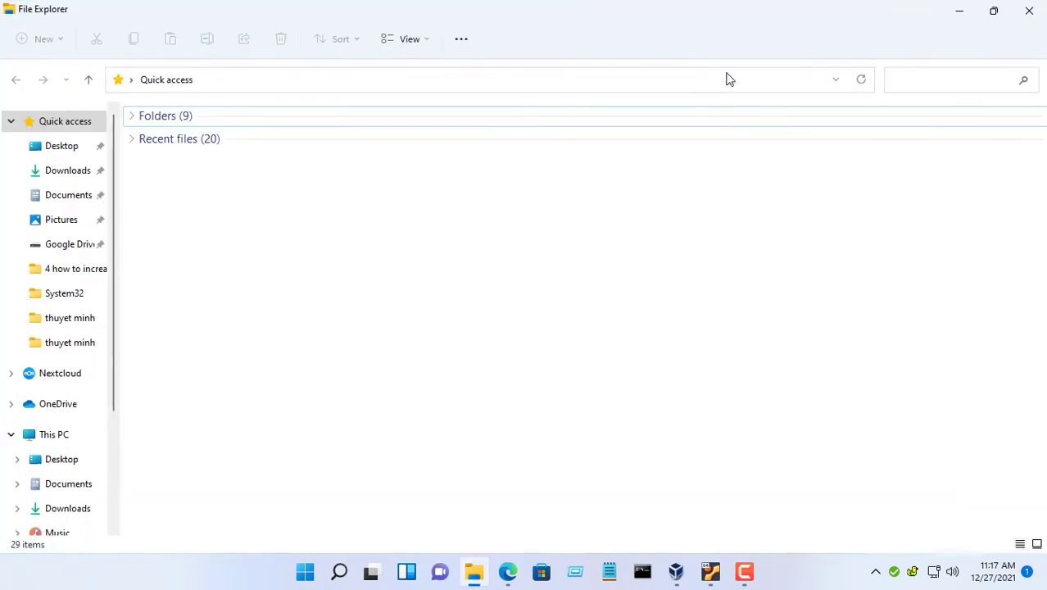
left_click(62, 441)
right_click(61, 439)
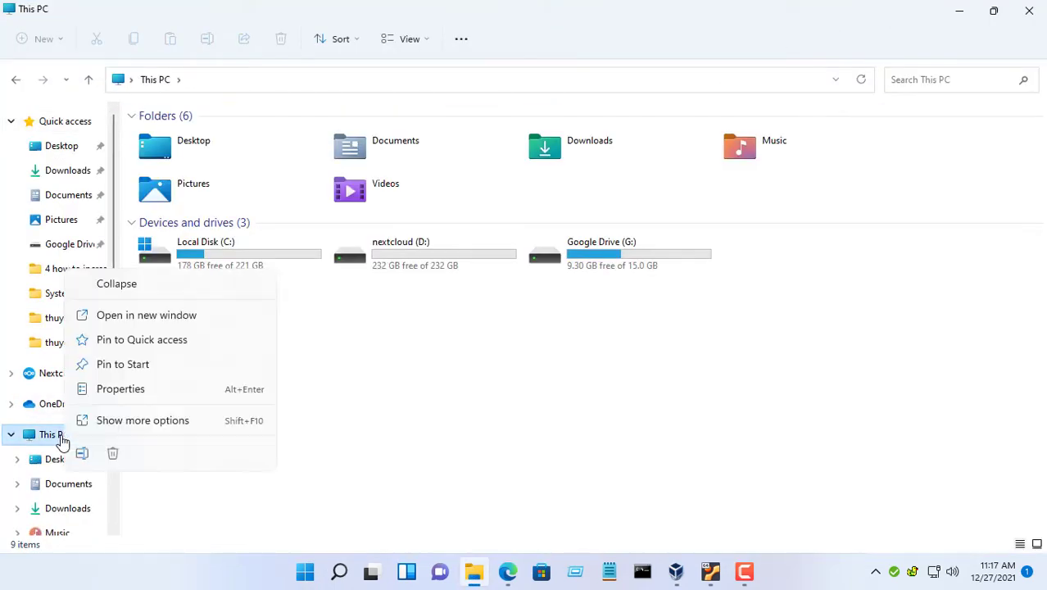
left_click(138, 422)
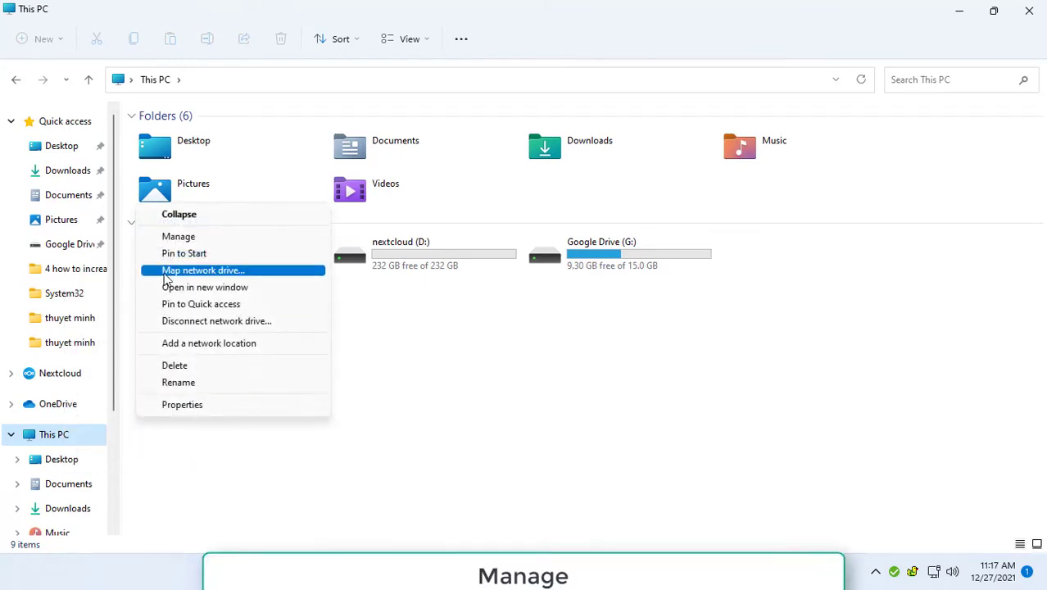
left_click(180, 238)
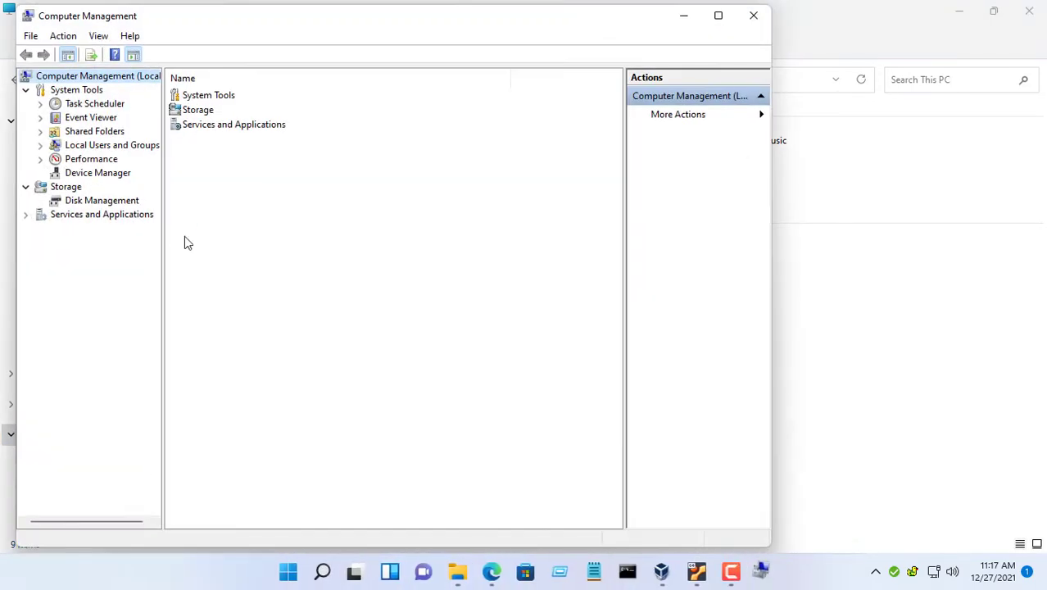
left_click(1029, 11)
left_click(717, 18)
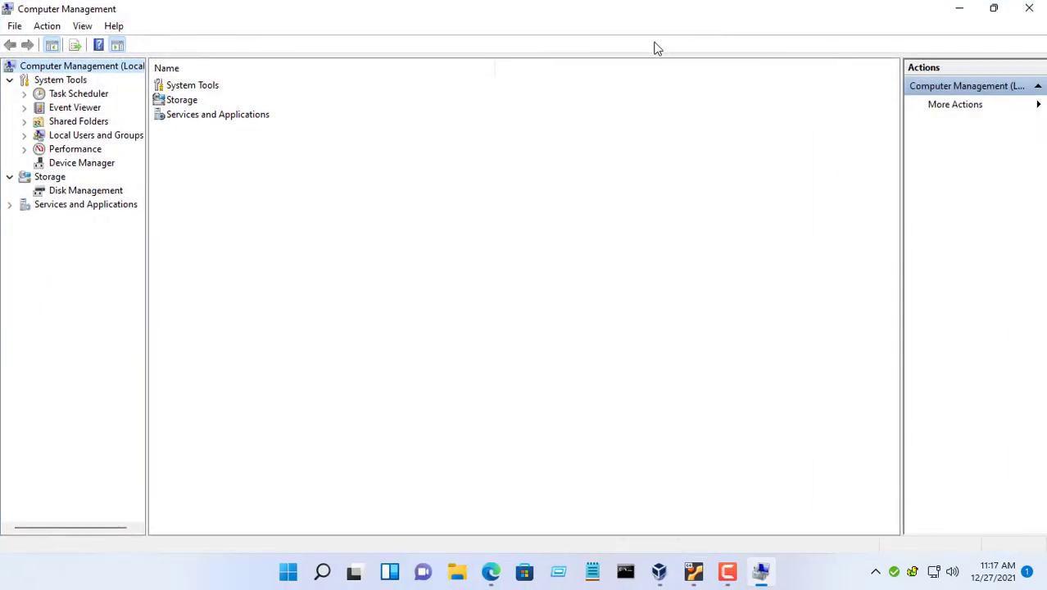
- Set a new password for the local Administrator account and close Computer Management
double_click(87, 137)
left_click(75, 149)
left_click(192, 87)
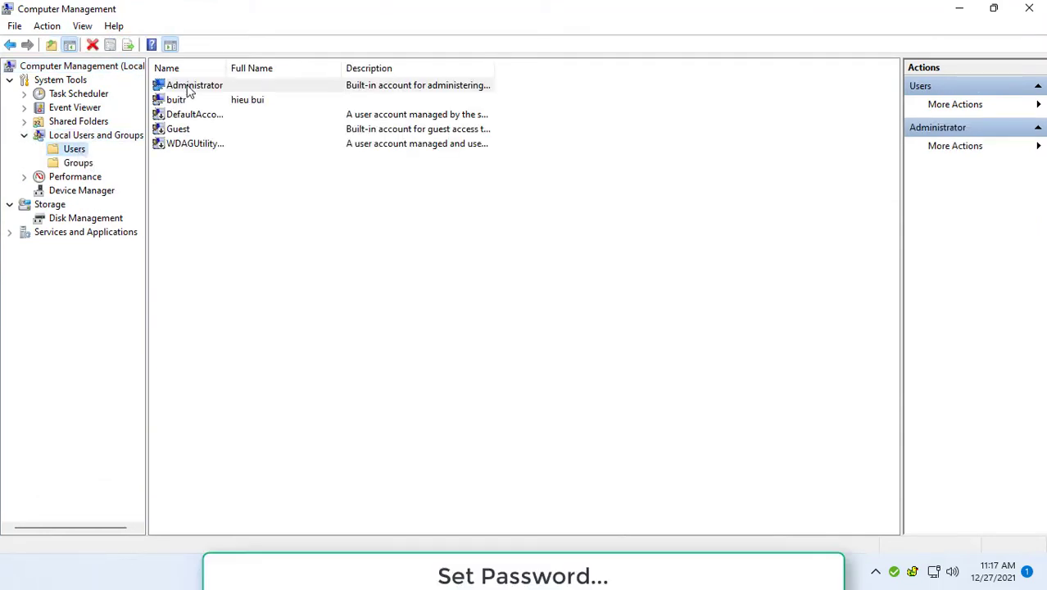
right_click(189, 90)
left_click(246, 93)
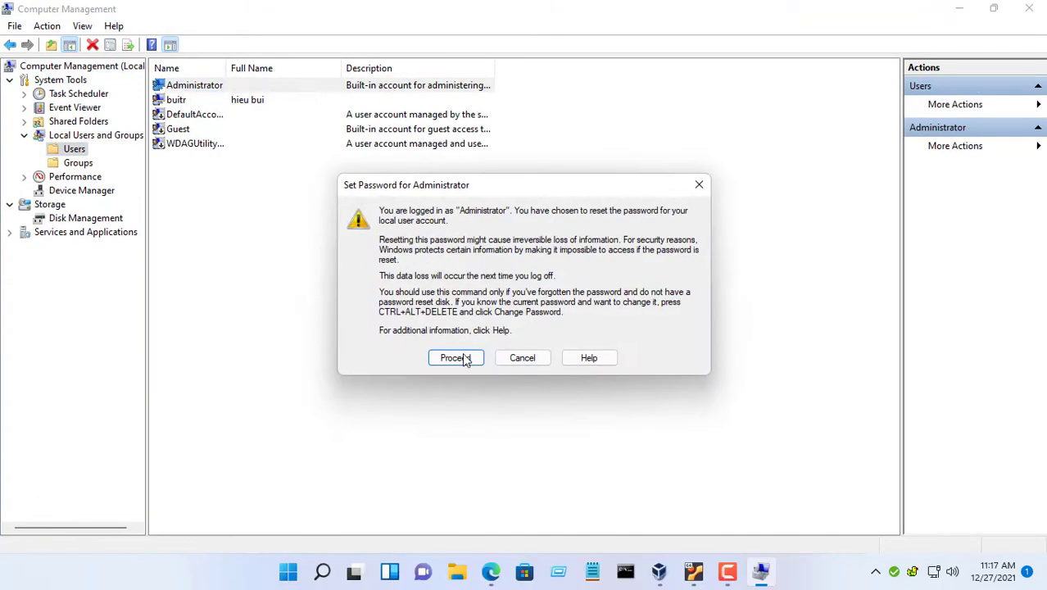
left_click(464, 354)
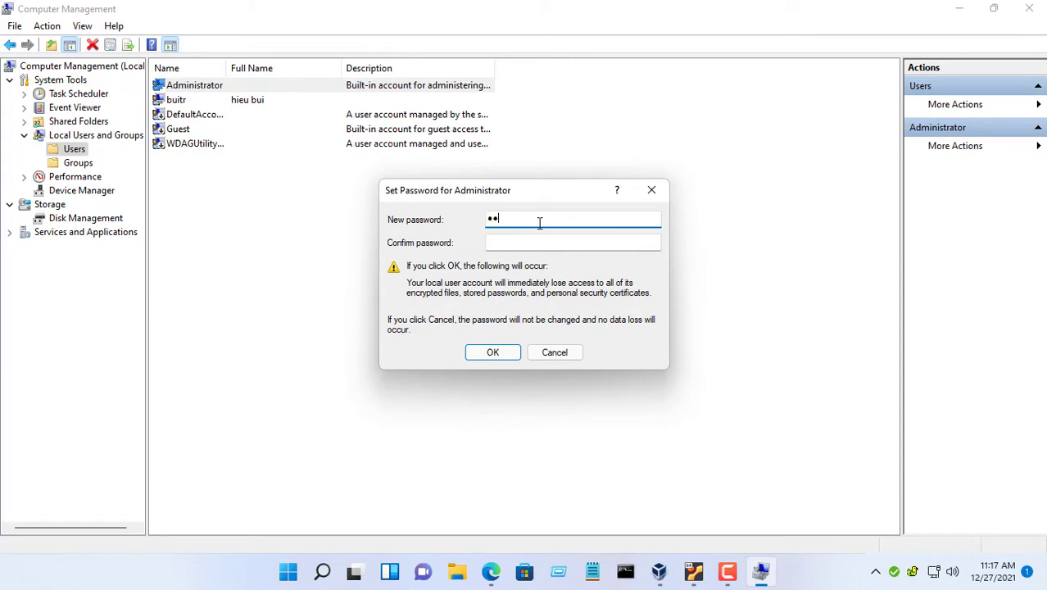
left_click(539, 249)
type("1")
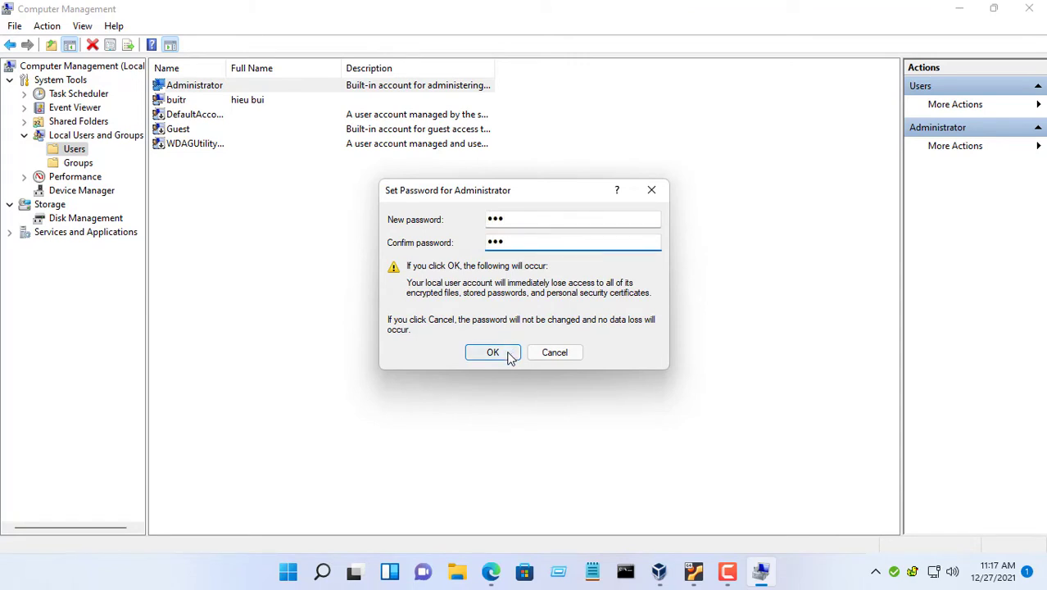
left_click(492, 352)
left_click(564, 318)
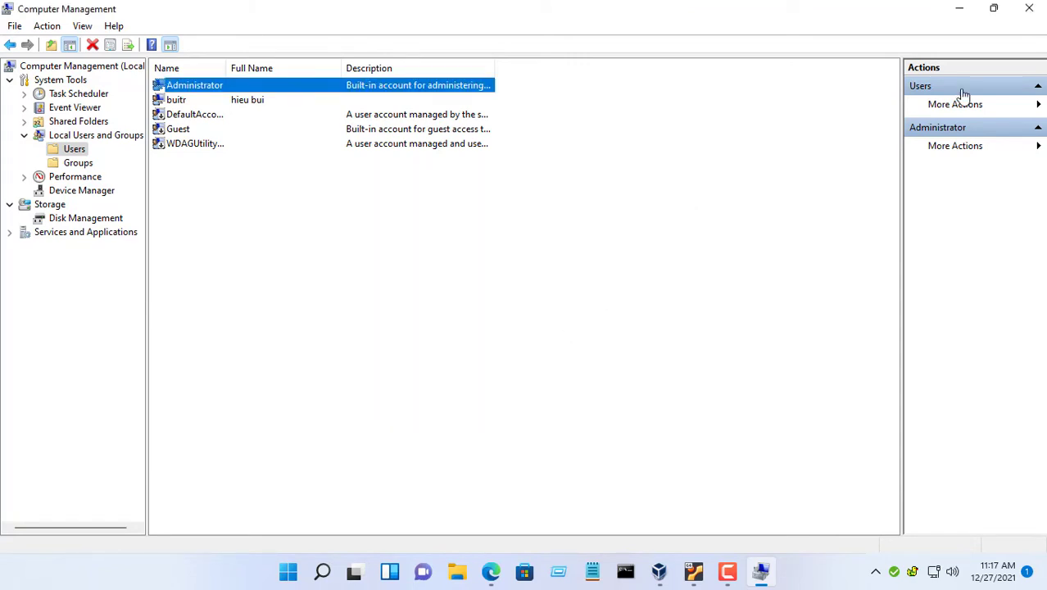
left_click(1030, 8)
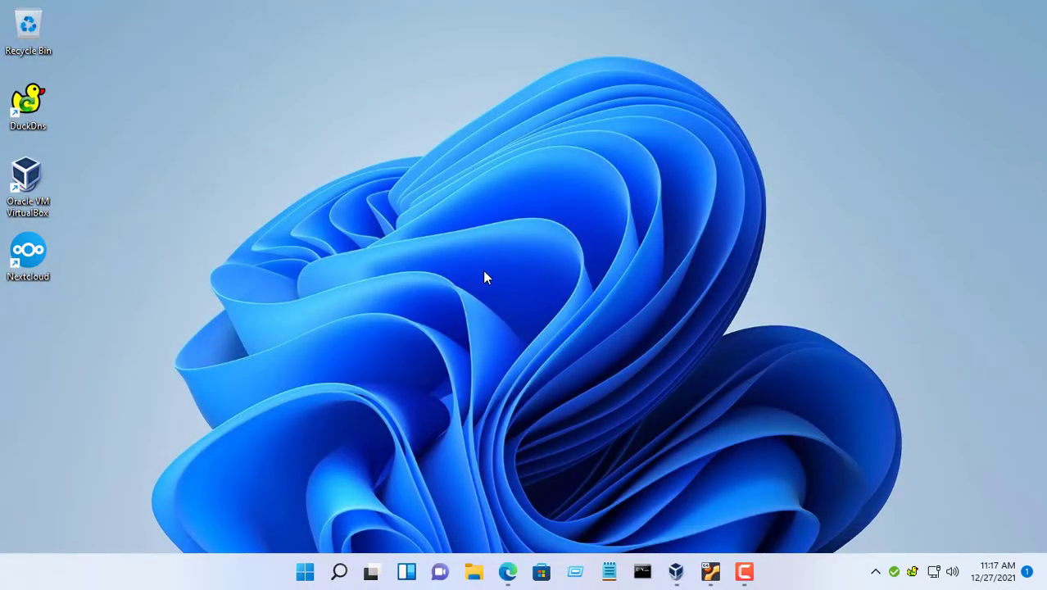
- Open Nextcloud in Edge and go to the Disabled apps list
left_click(508, 571)
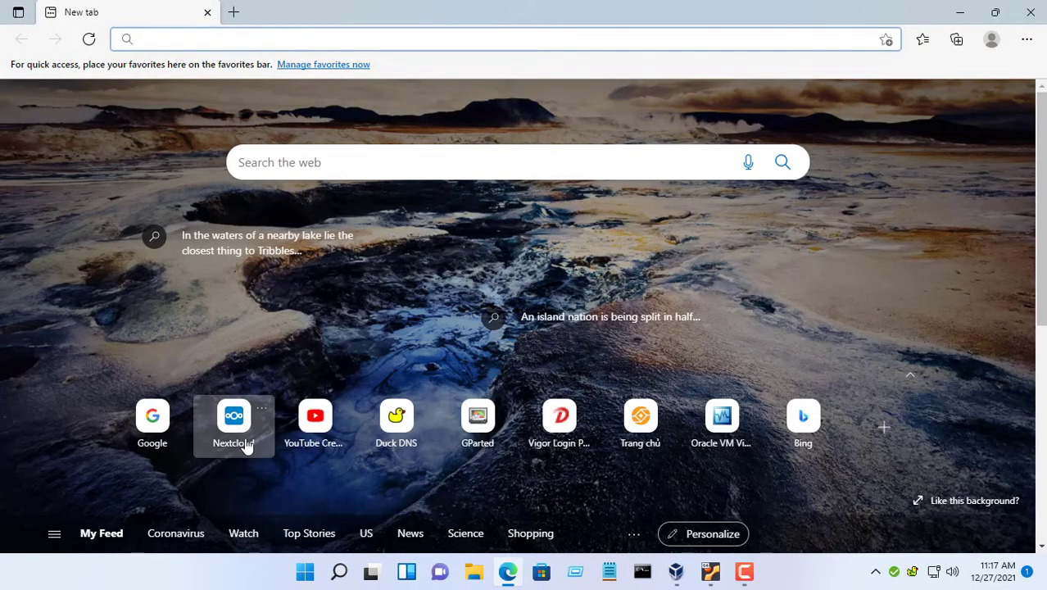
left_click(245, 442)
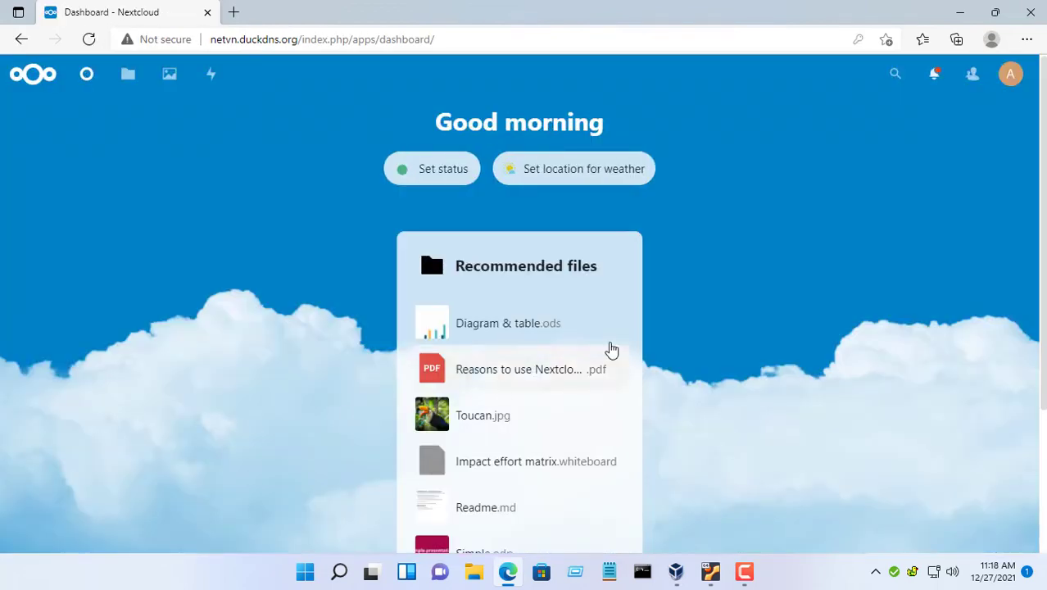
left_click(1011, 75)
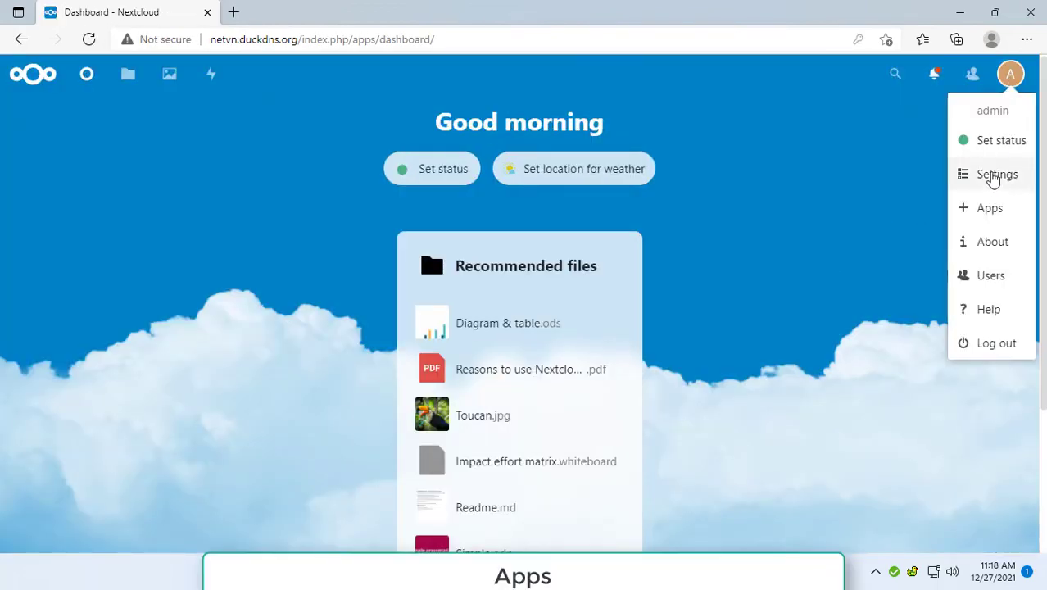
left_click(1000, 217)
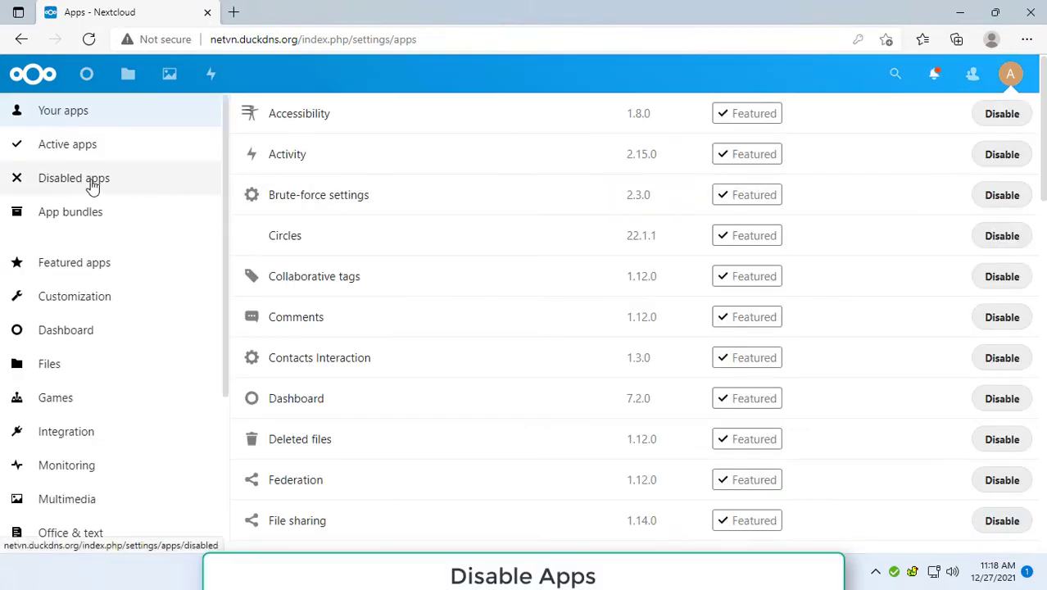
left_click(93, 181)
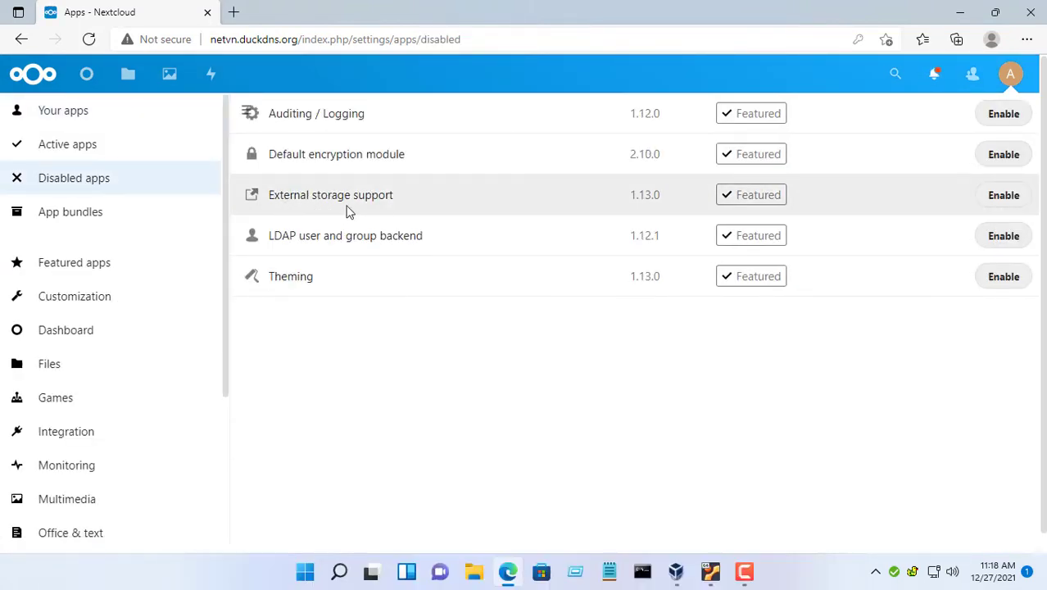
- Enable External storage support, confirming with the admin password
left_click(1006, 201)
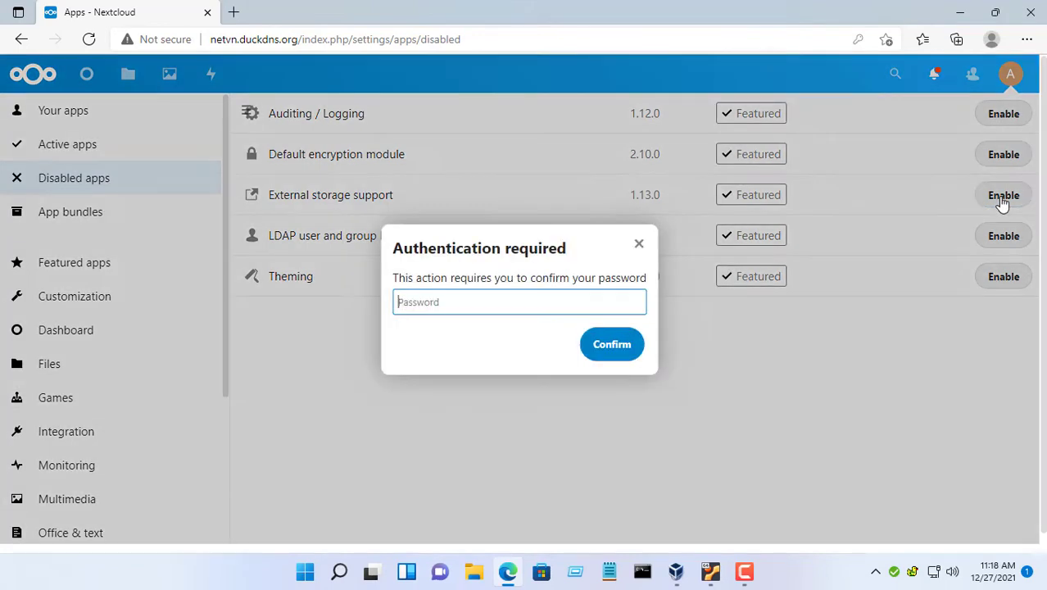
type("•••")
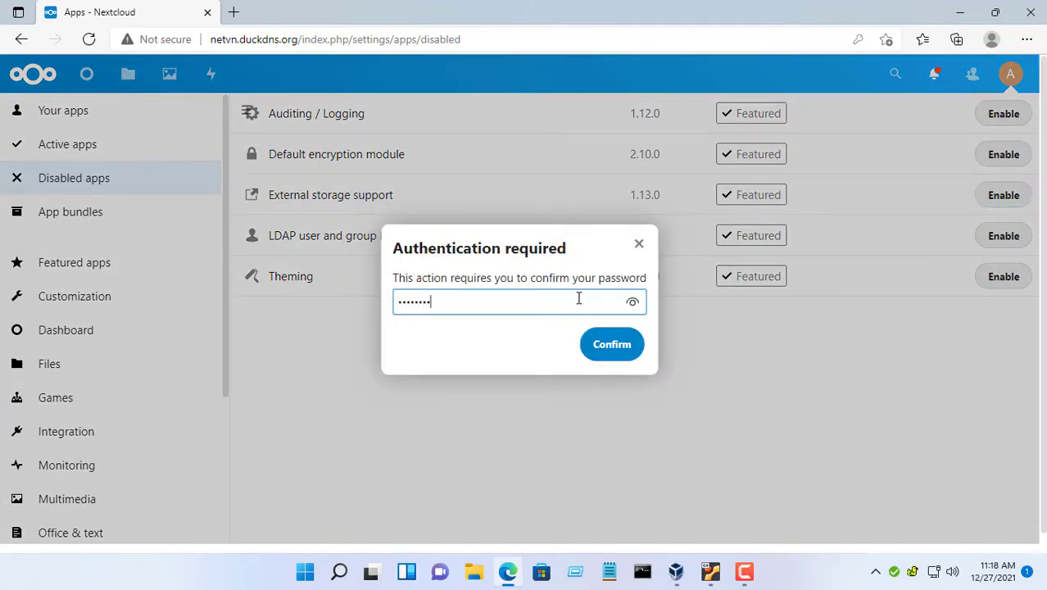
left_click(630, 303)
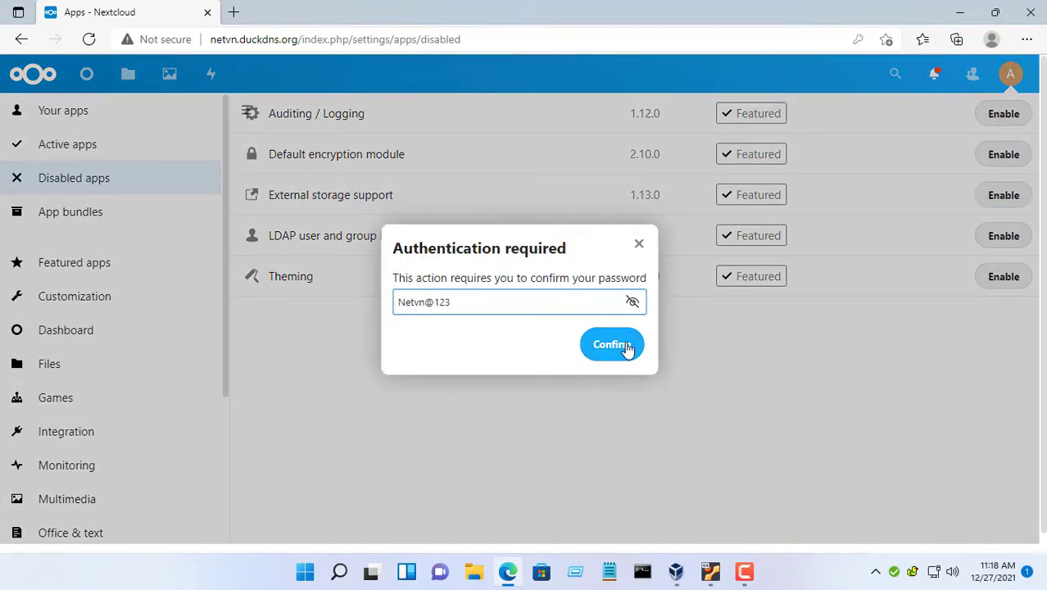
left_click(627, 346)
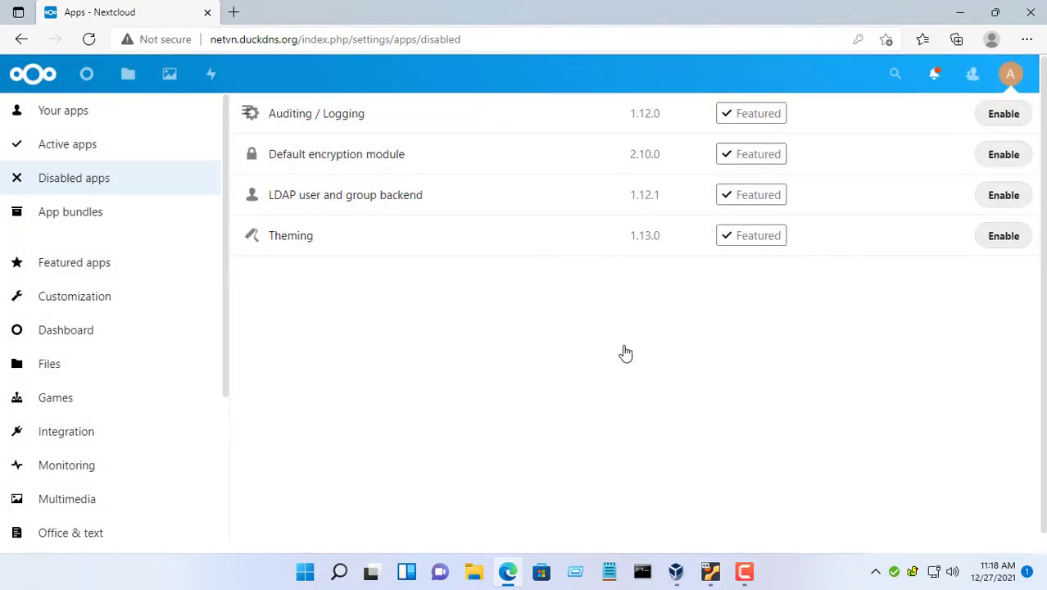
- Go to Nextcloud Settings > Administration > External storage
left_click(1014, 79)
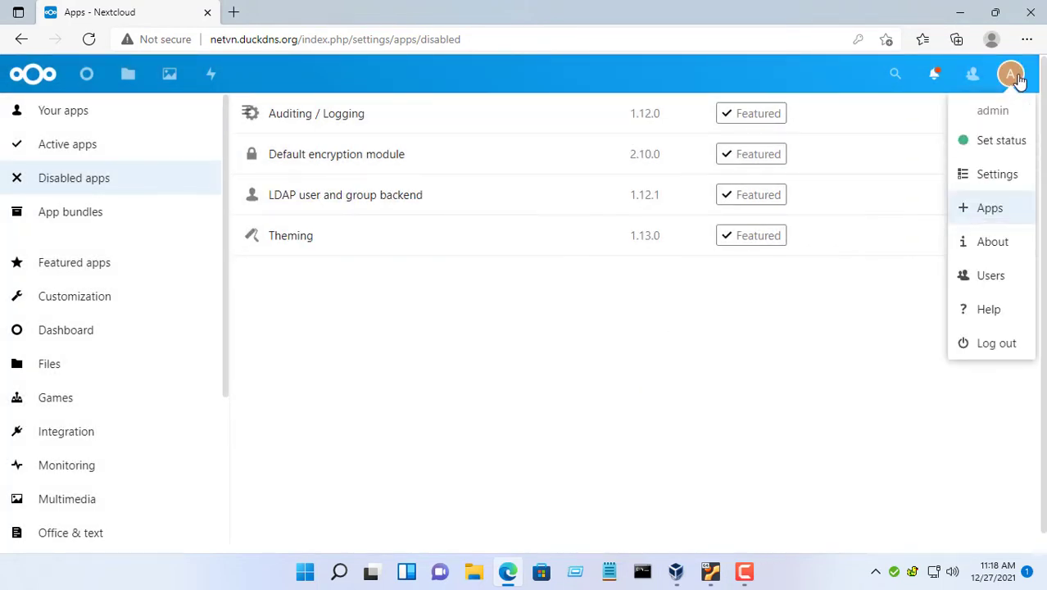
left_click(1009, 173)
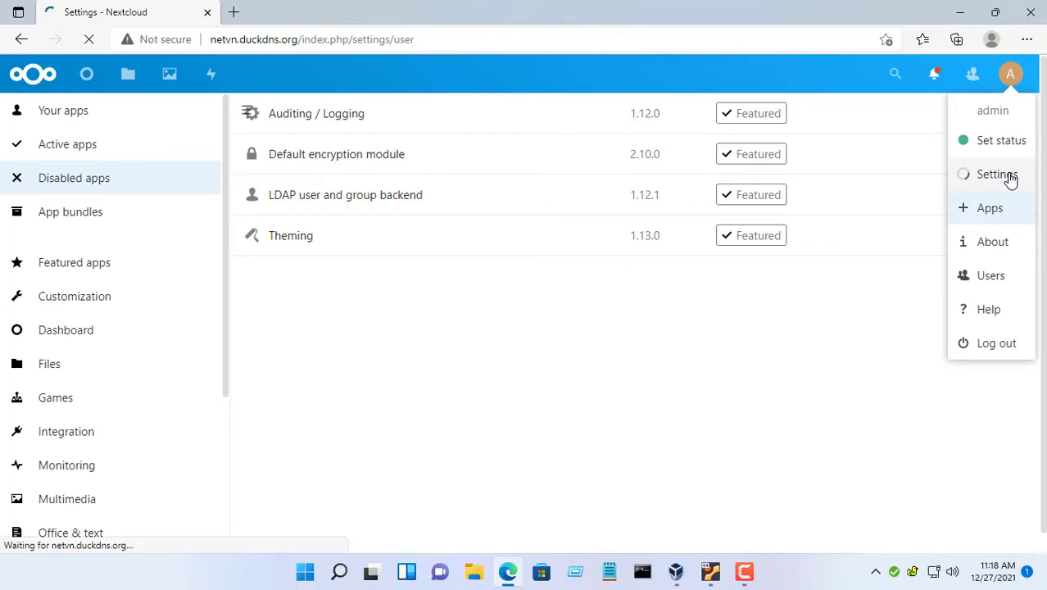
left_click_drag(224, 337, 229, 512)
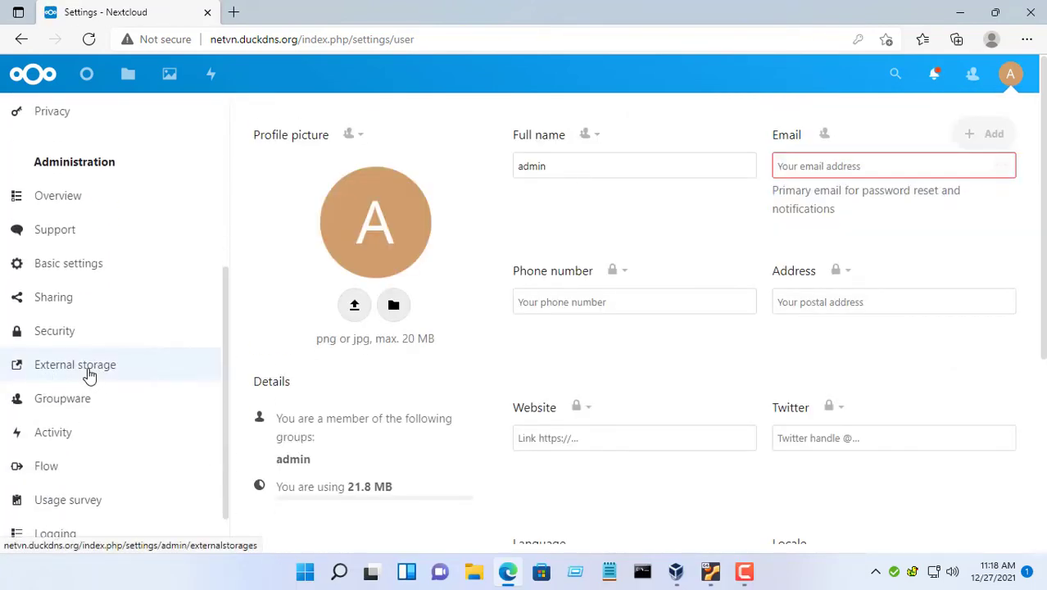
left_click(87, 367)
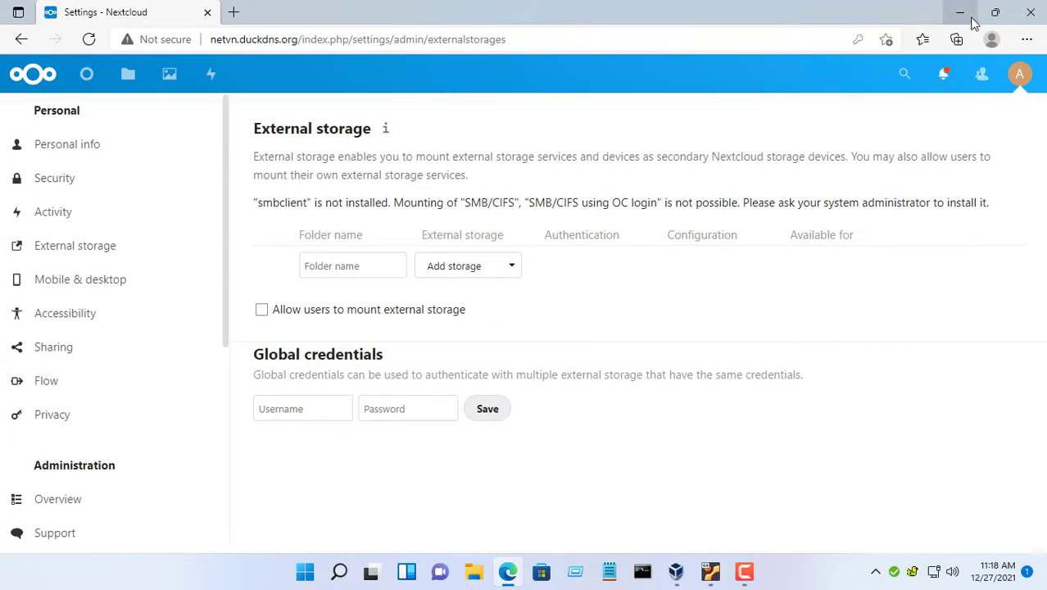
- Minimize Edge and bring up the Nextcloud VM console in VirtualBox
left_click(982, 13)
left_click(946, 28)
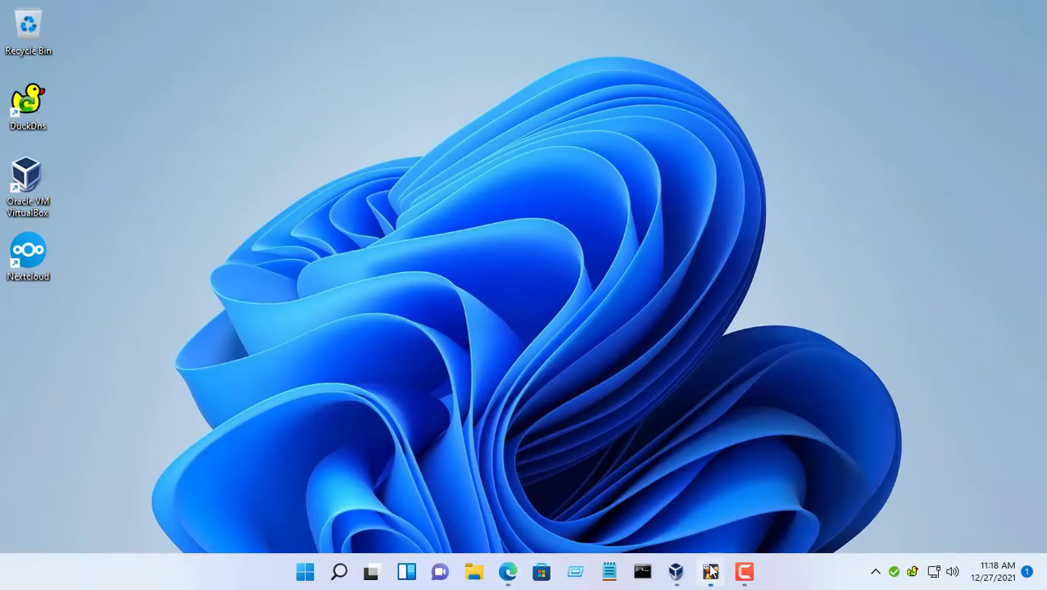
left_click(710, 571)
- Log into the Ubuntu server, run sudo reboot with the sudo password, then minimize VirtualBox
type("netvn")
key("Return")
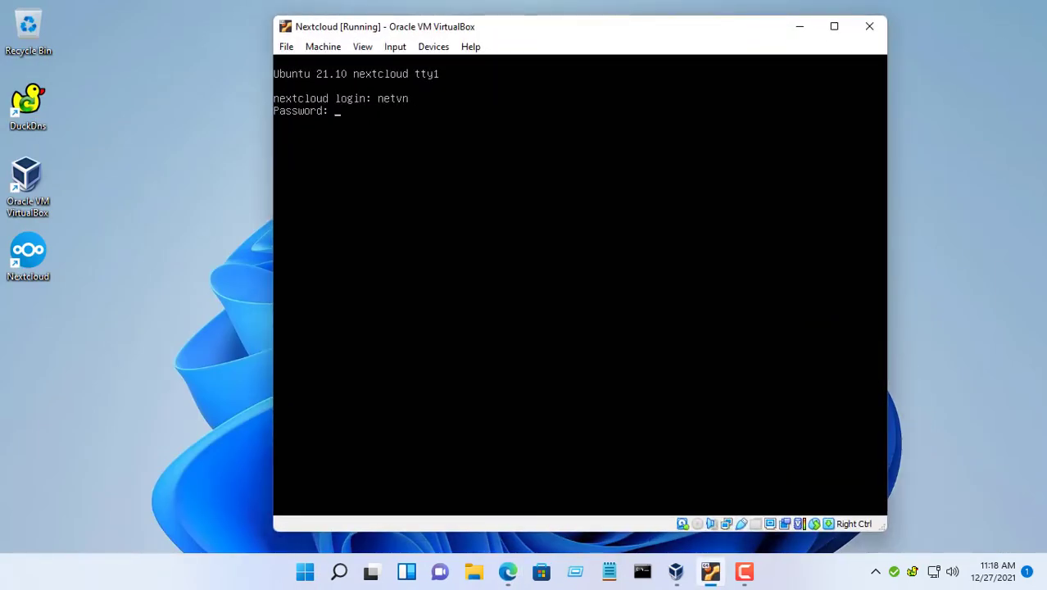
key("Return")
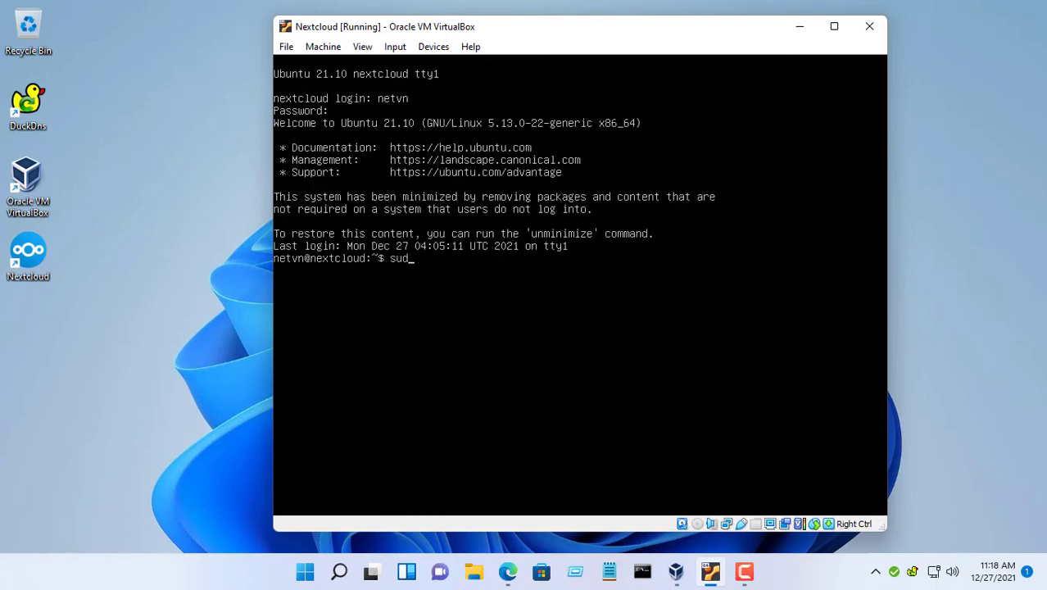
key("Return")
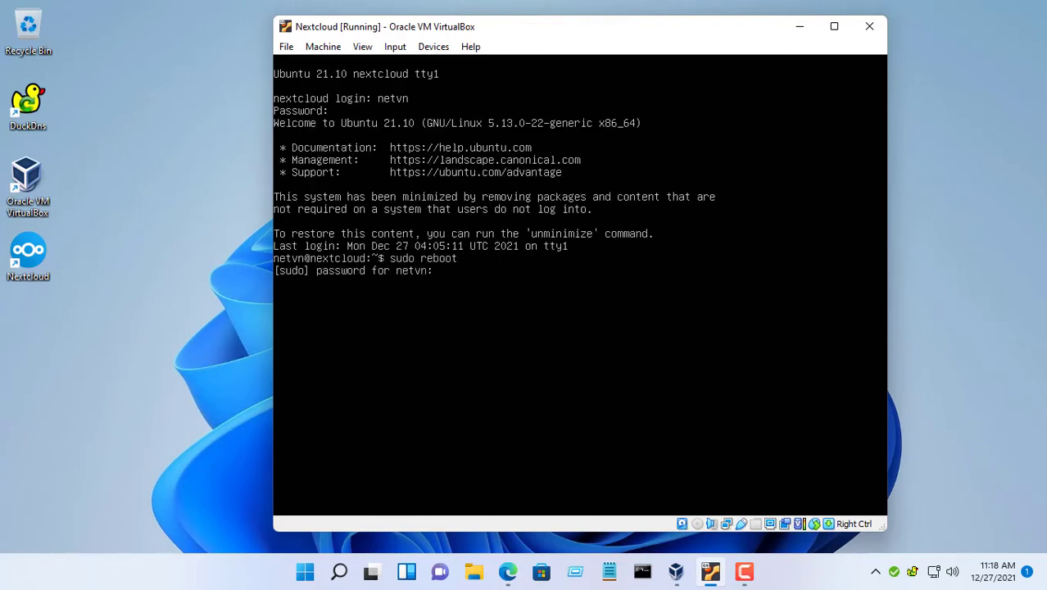
key("Return")
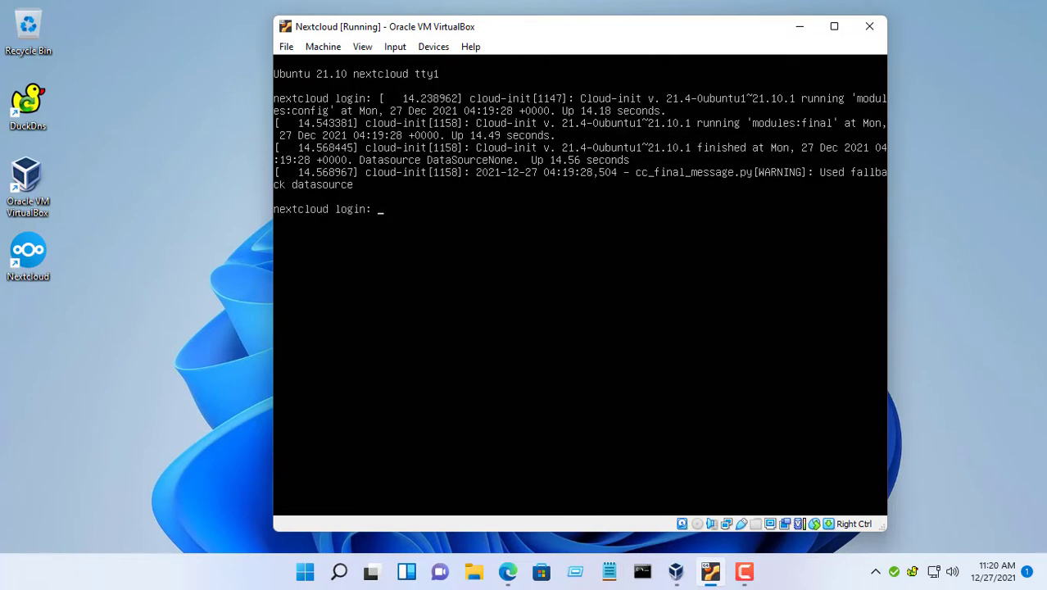
left_click(799, 27)
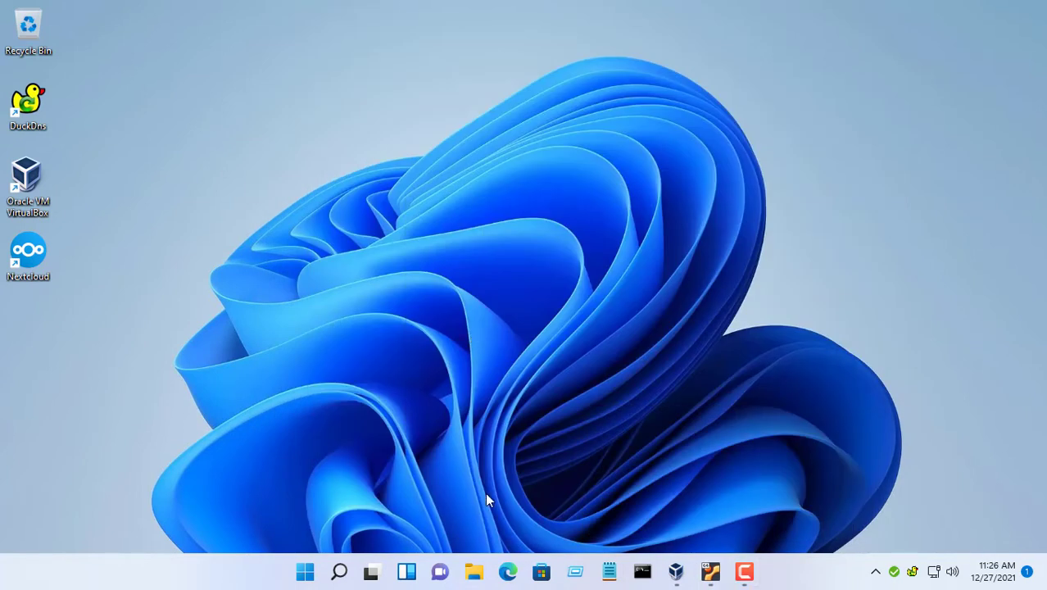
- Open the Nextcloud dashboard in Edge and go to the account Settings
left_click(508, 571)
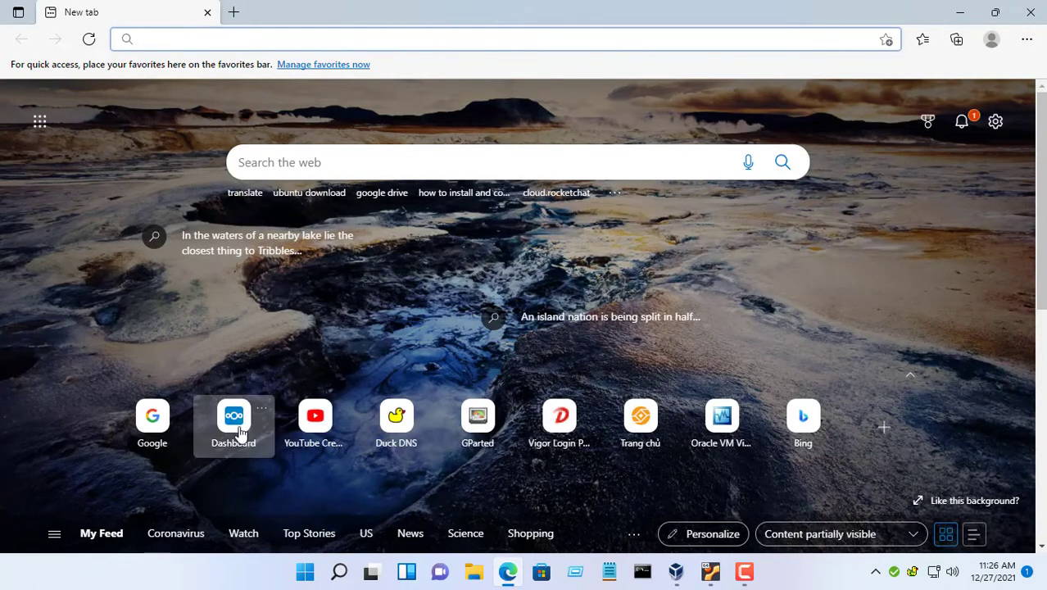
left_click(234, 420)
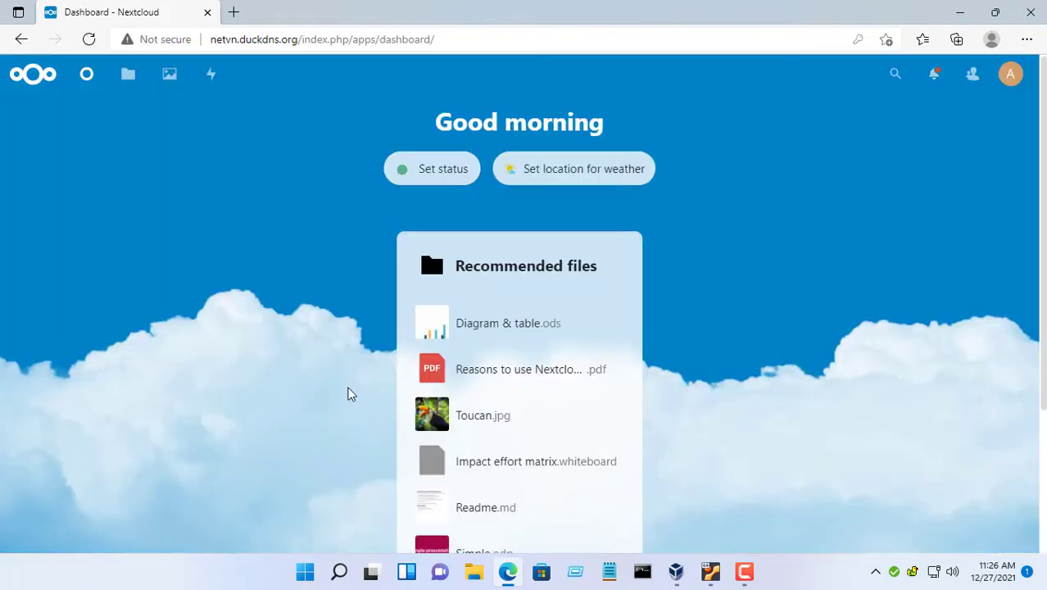
left_click(1010, 74)
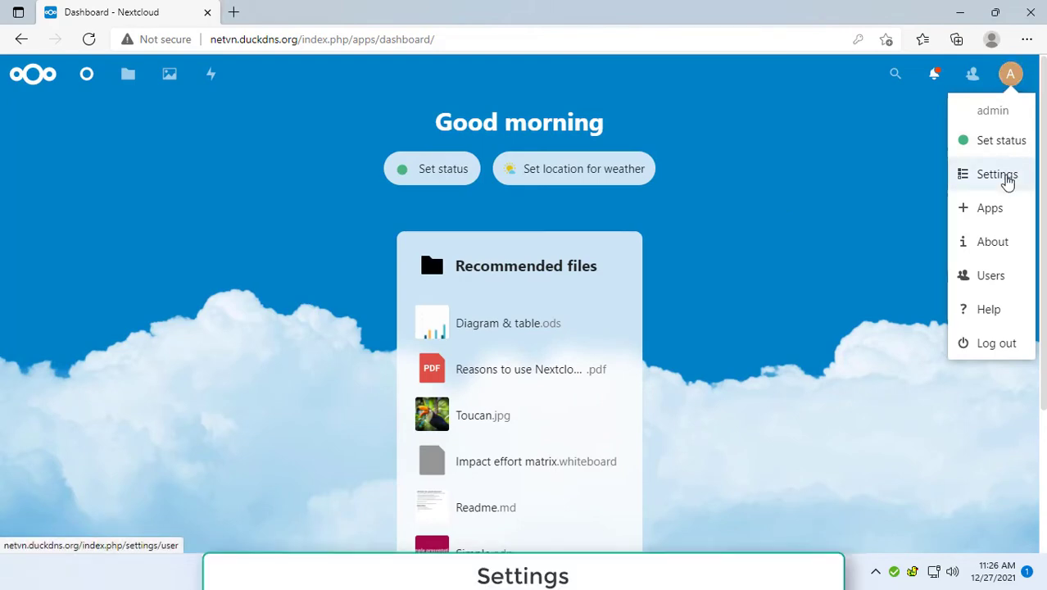
left_click(1001, 175)
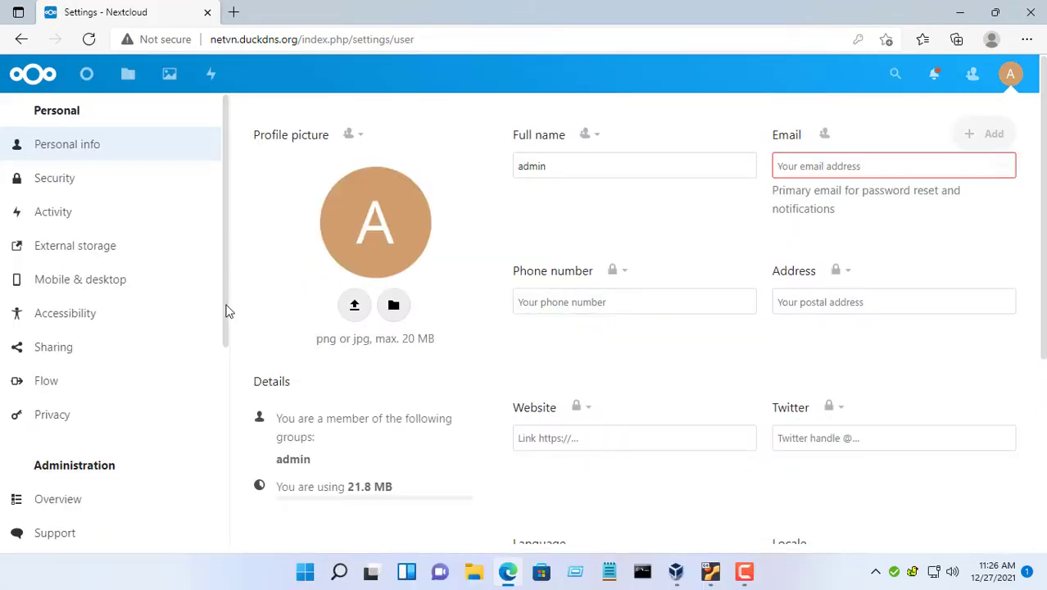
- Under Administration > External storage, add a new FTP storage entry
scroll(227, 449, "down", 6)
left_click(100, 406)
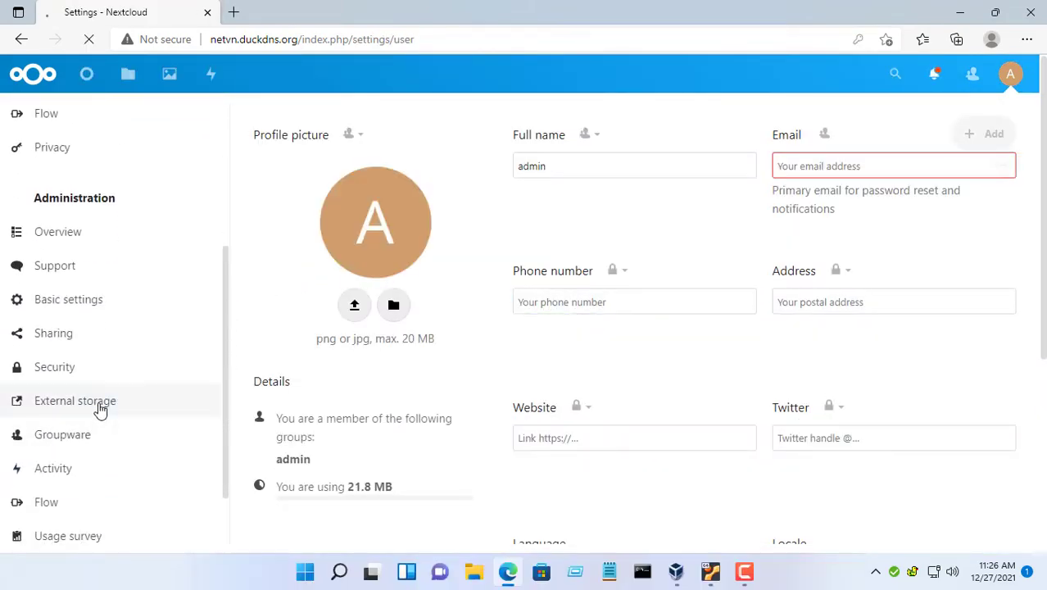
left_click(504, 269)
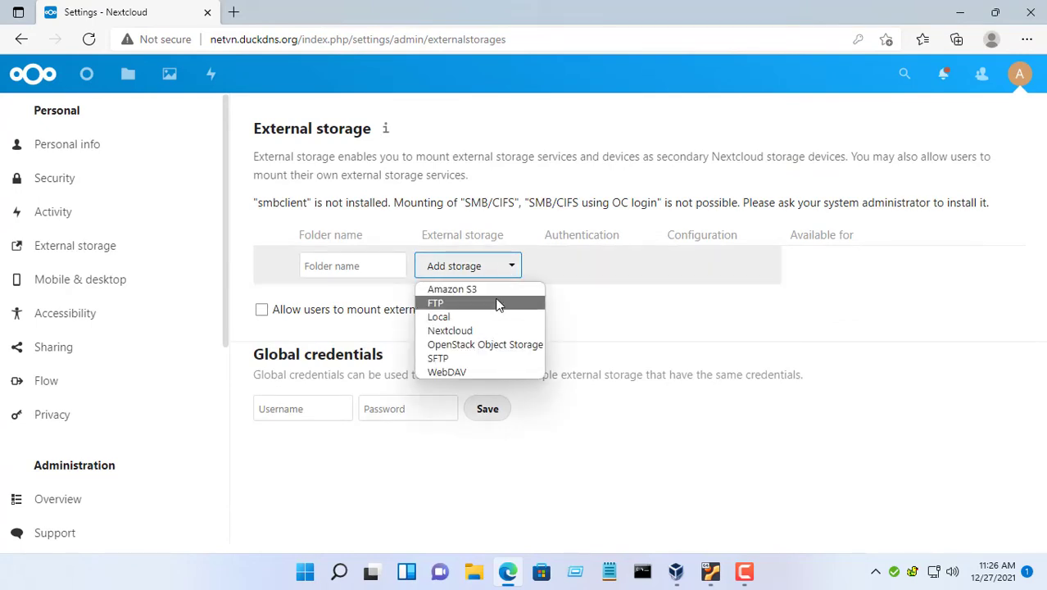
left_click(497, 303)
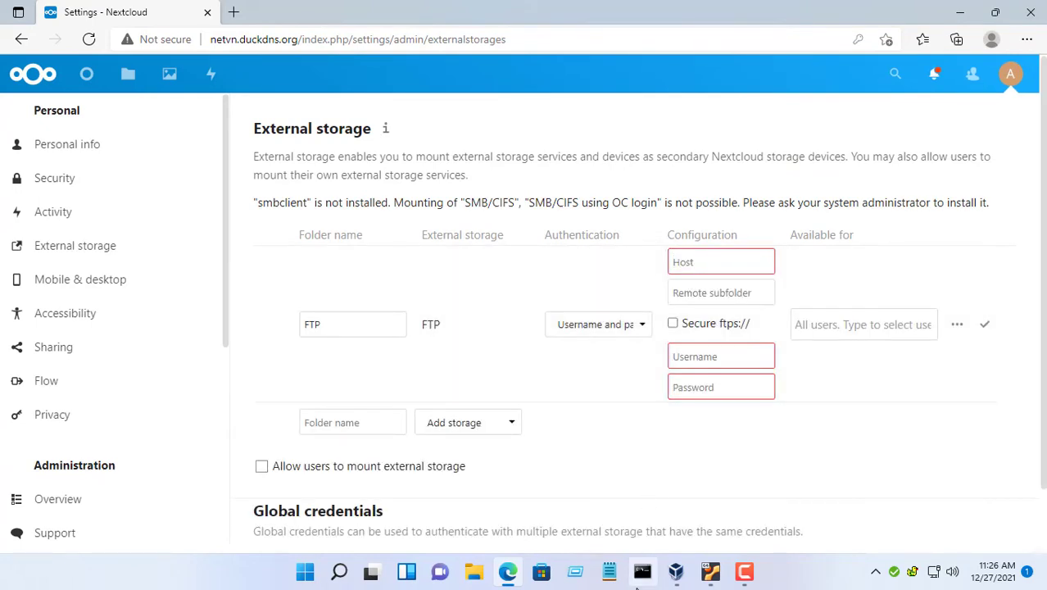
- Run ipconfig, copy the IPv4 address 10.11.32.135, and bring it to Nextcloud's Host field
left_click(642, 582)
type("ipconf")
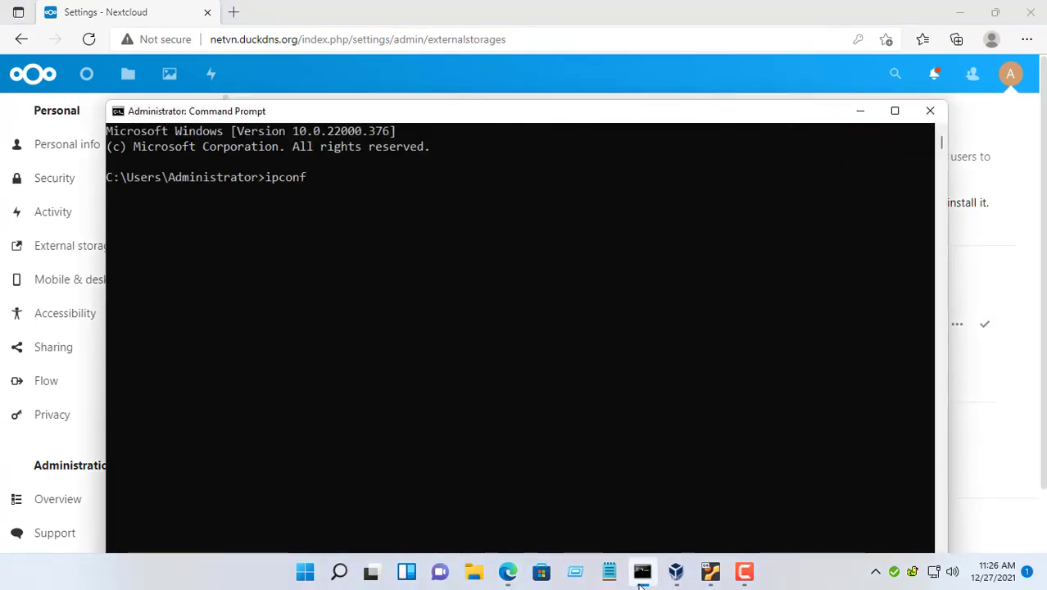
type("ig")
key("Return")
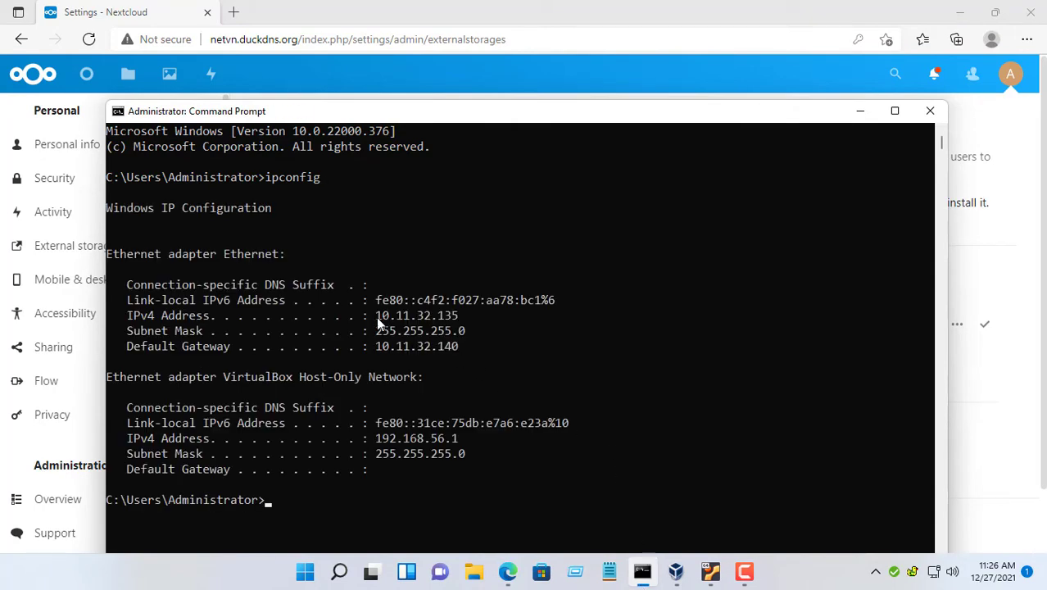
left_click_drag(376, 316, 468, 324)
key("cmd+c")
right_click(451, 317)
left_click(860, 111)
right_click(711, 261)
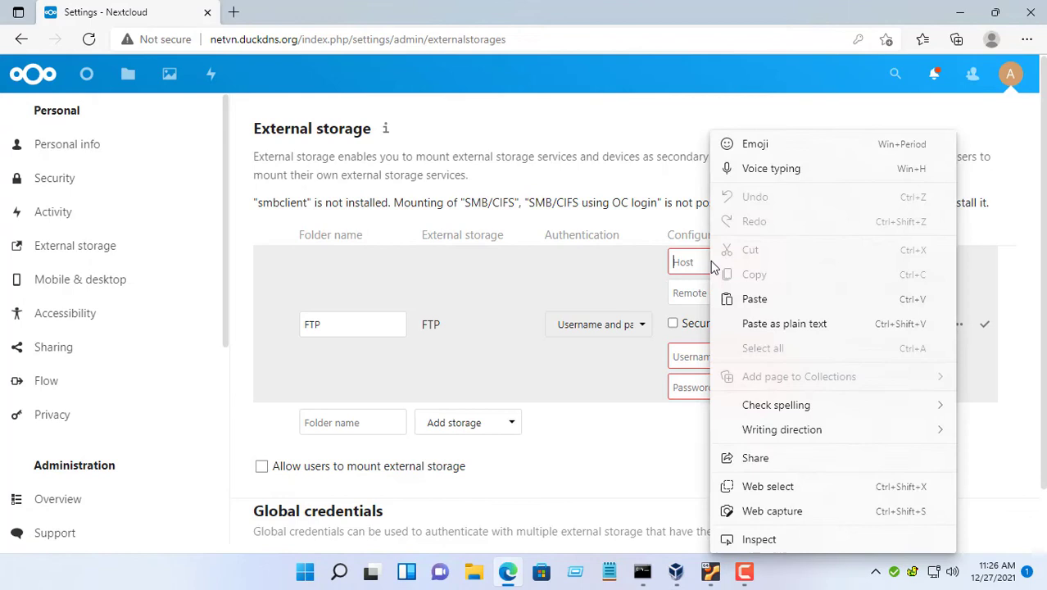
- Paste host 10.11.32.135, enter user Administrator and its password, save the mount, and view Files
left_click(742, 298)
left_click(726, 352)
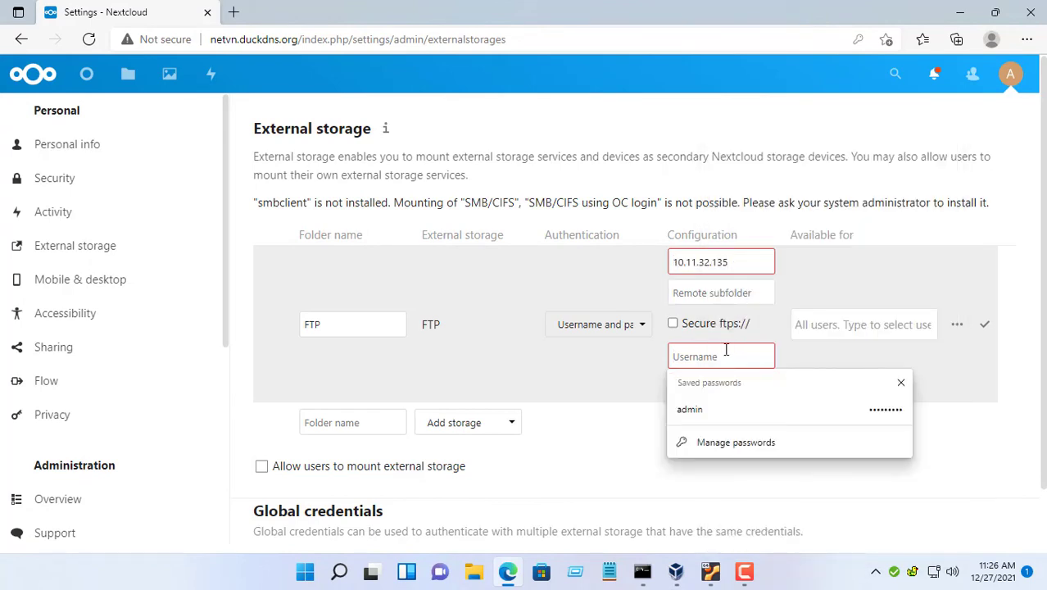
type("Adminis")
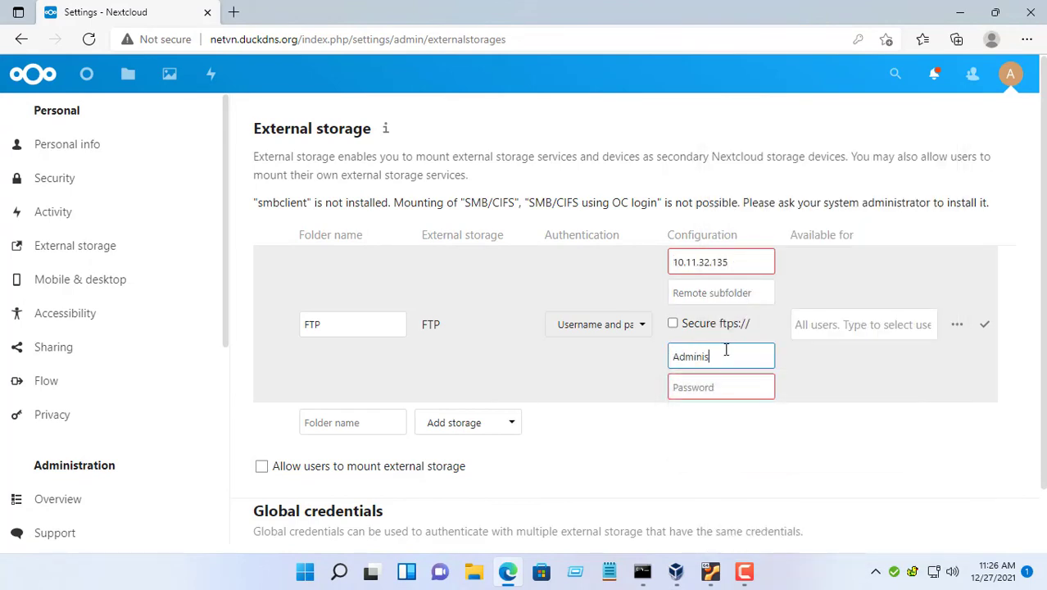
type("trator")
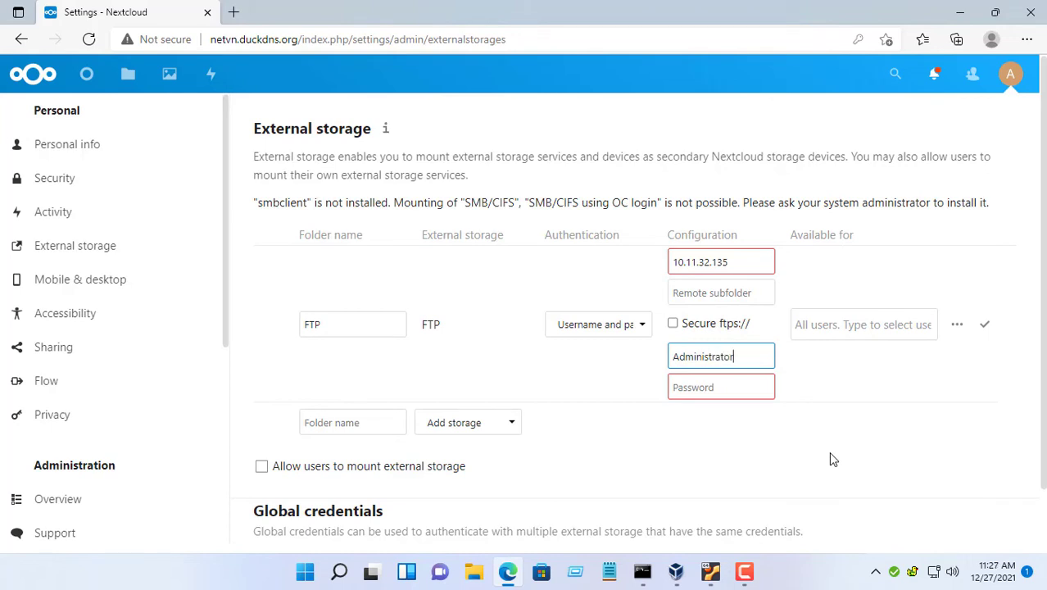
key("Tab")
type("123")
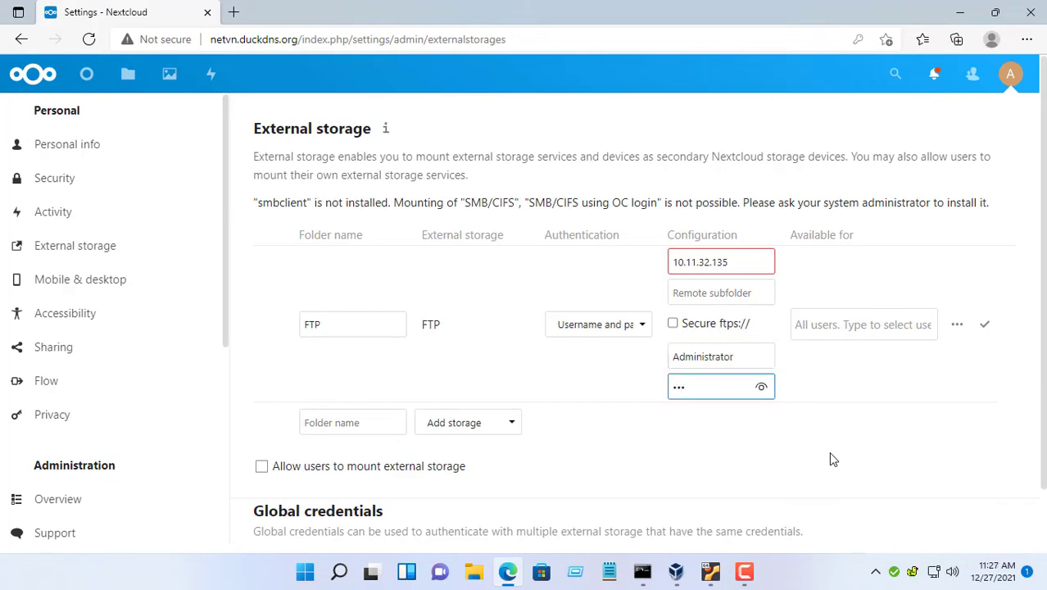
left_click(985, 327)
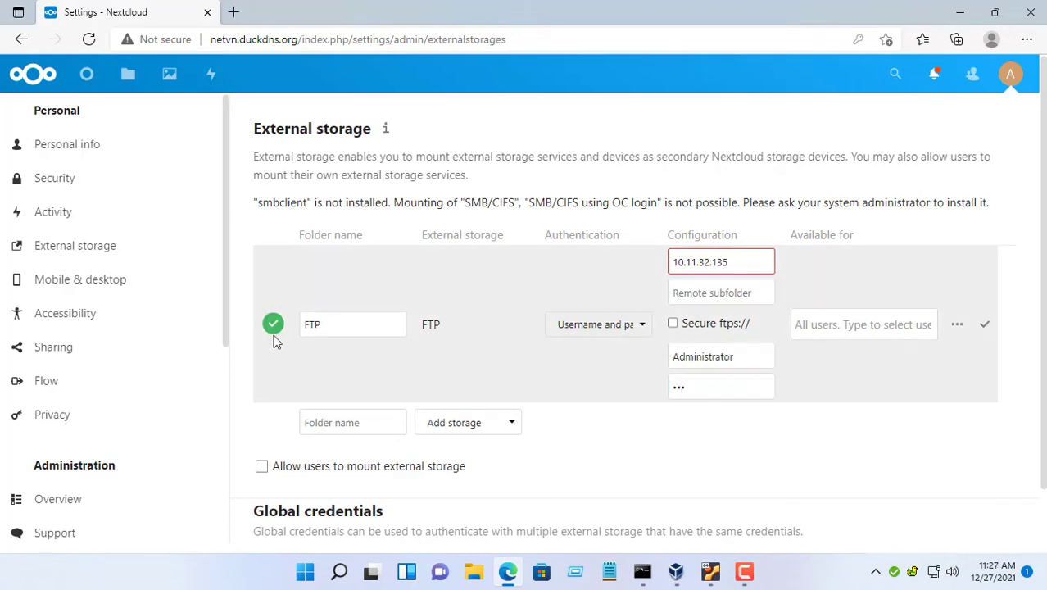
left_click(128, 76)
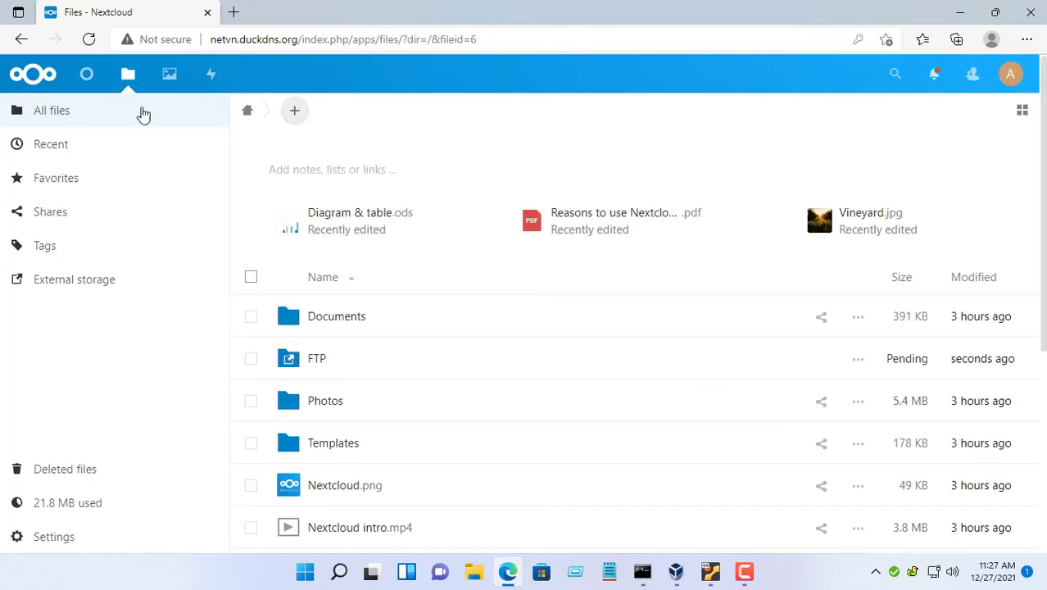
- Upload minions.jpg from Downloads into the FTP folder, then minimize Edge
left_click(320, 370)
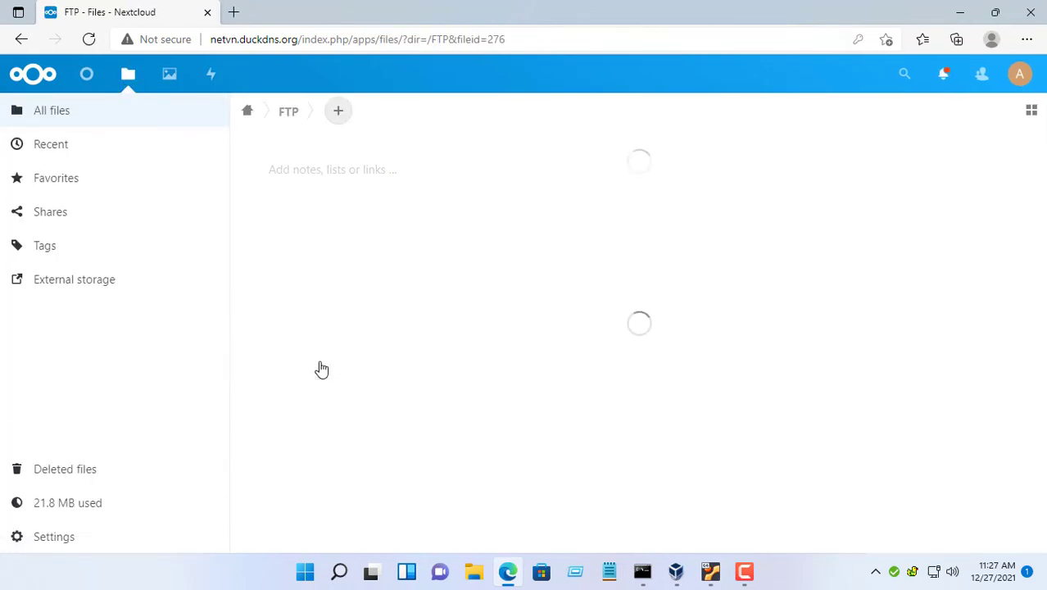
left_click(355, 113)
left_click(366, 152)
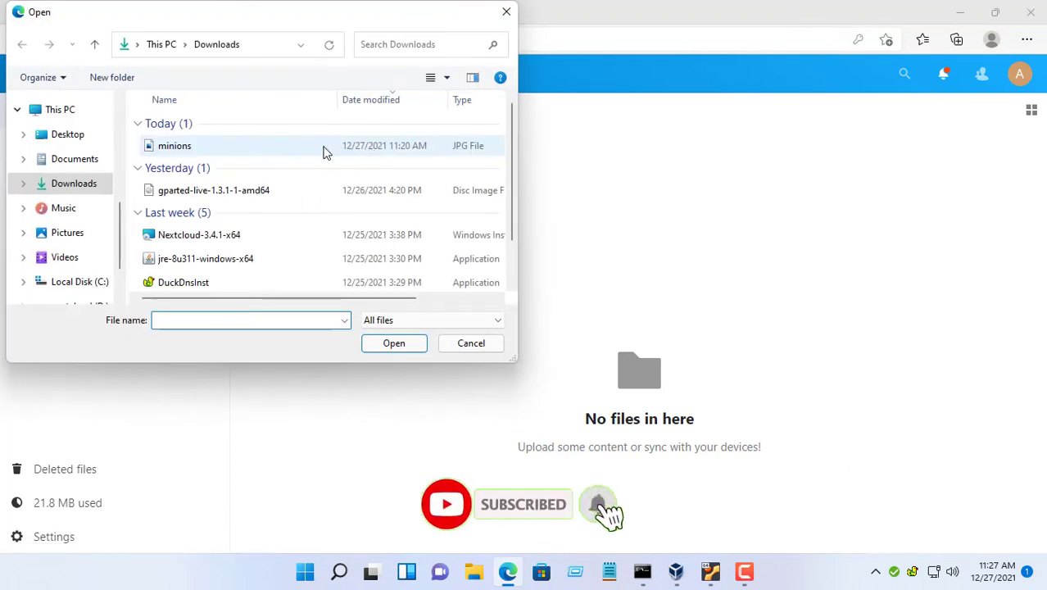
left_click(200, 151)
left_click(394, 342)
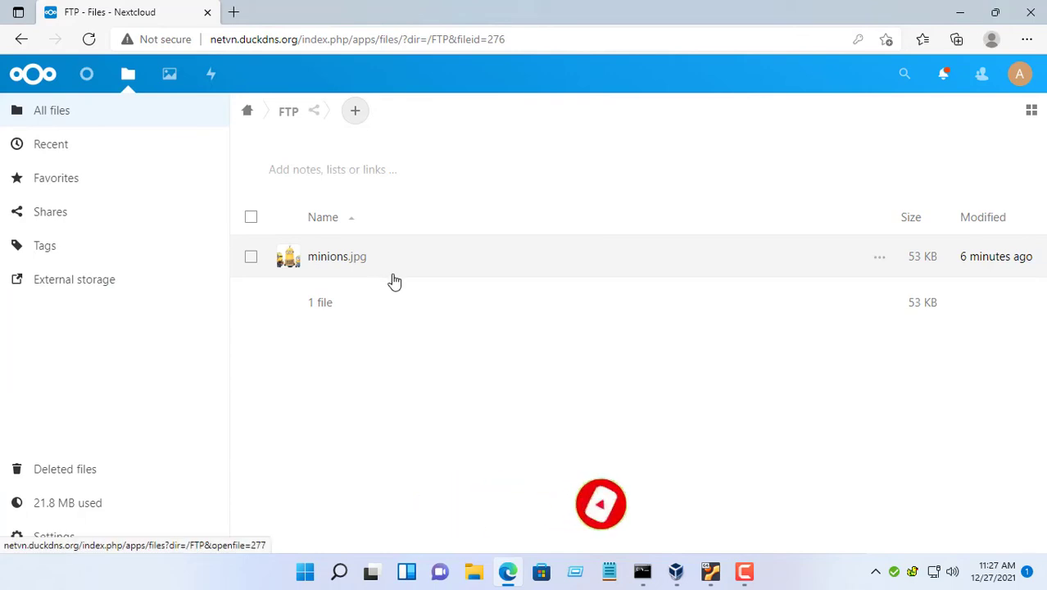
left_click(961, 13)
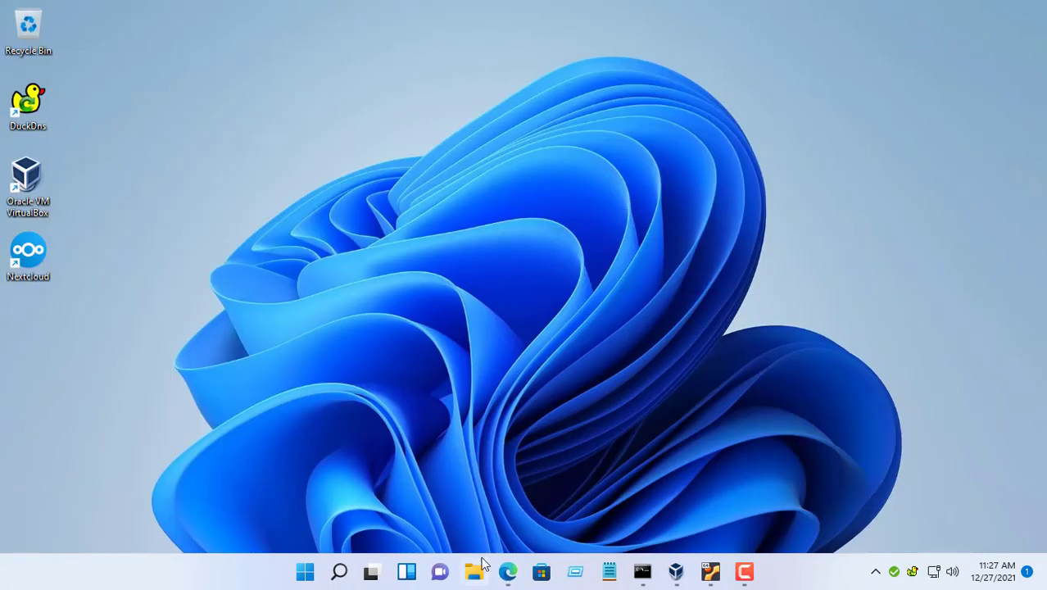
- Find minions on the nextcloud (D:) drive and in the Nextcloud FTP folder, and open it
left_click(475, 571)
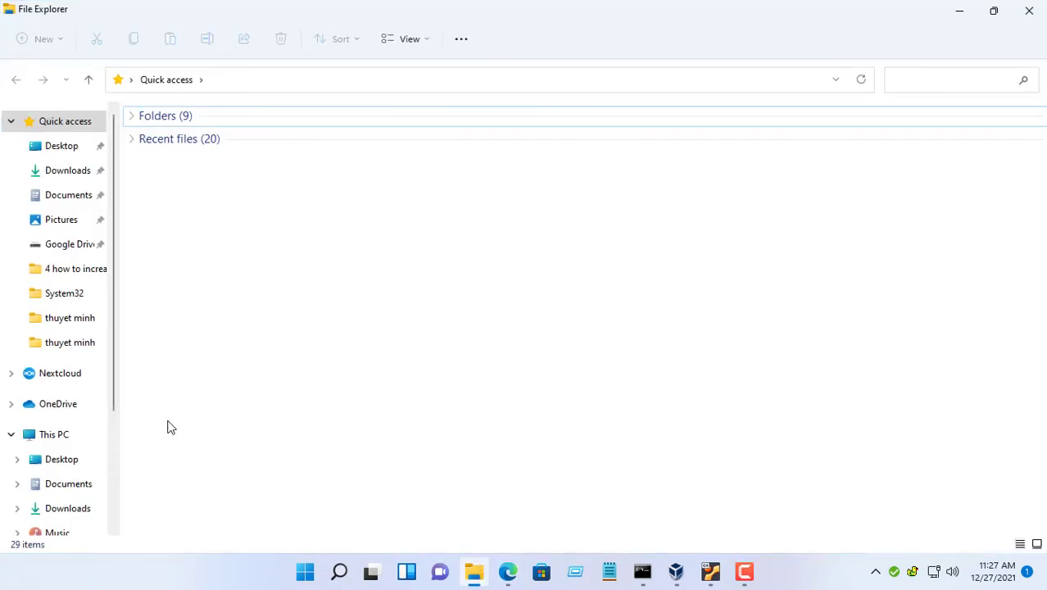
left_click(56, 435)
double_click(395, 268)
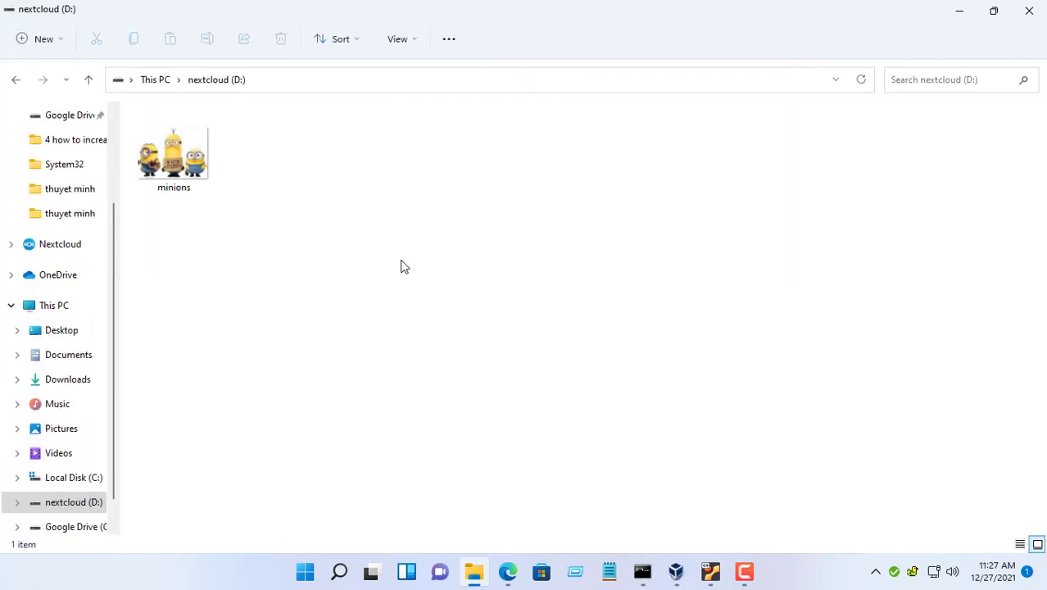
left_click(166, 168)
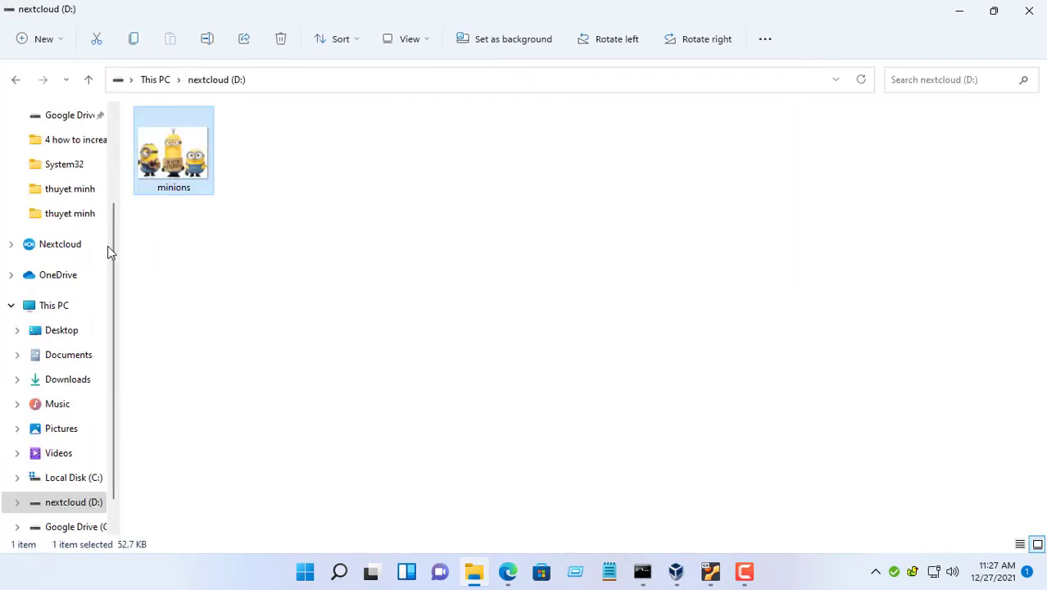
left_click(21, 246)
double_click(161, 159)
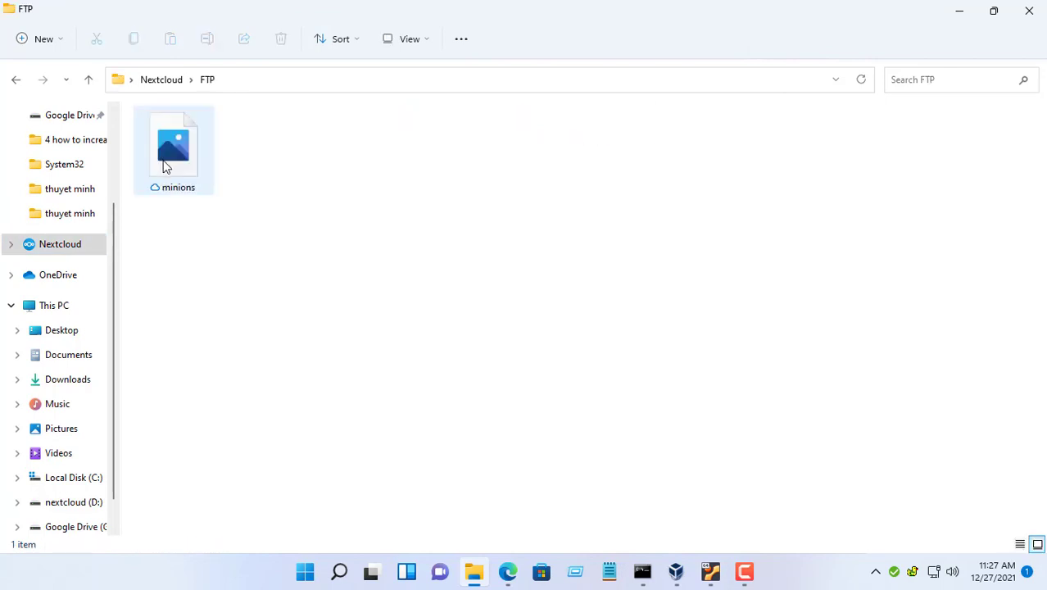
double_click(189, 168)
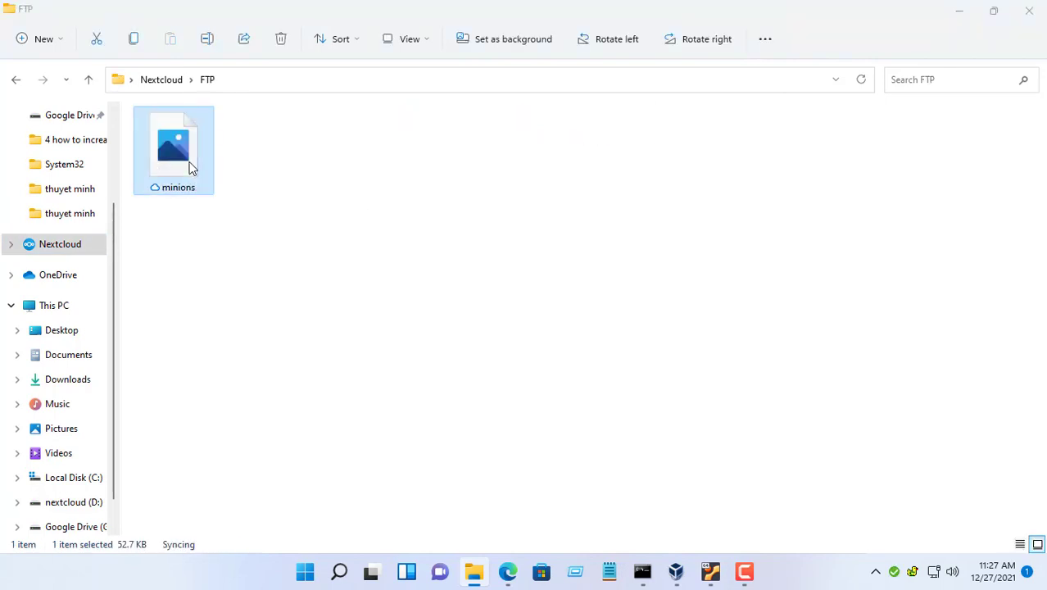